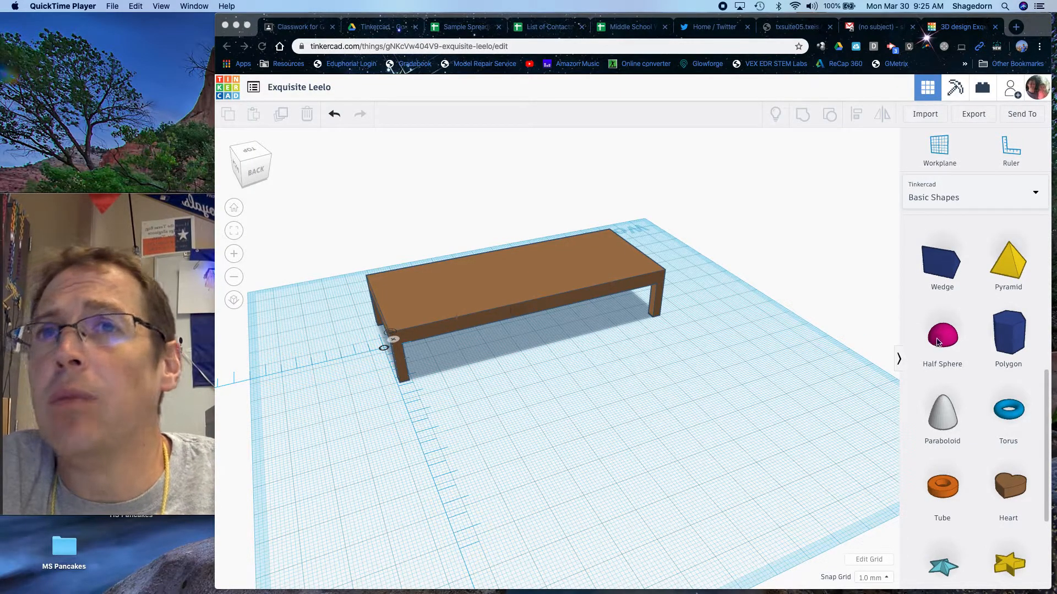
- Place a half sphere on the workplane in front of the table and rotate it 180° so its flat face points up
click(780, 383)
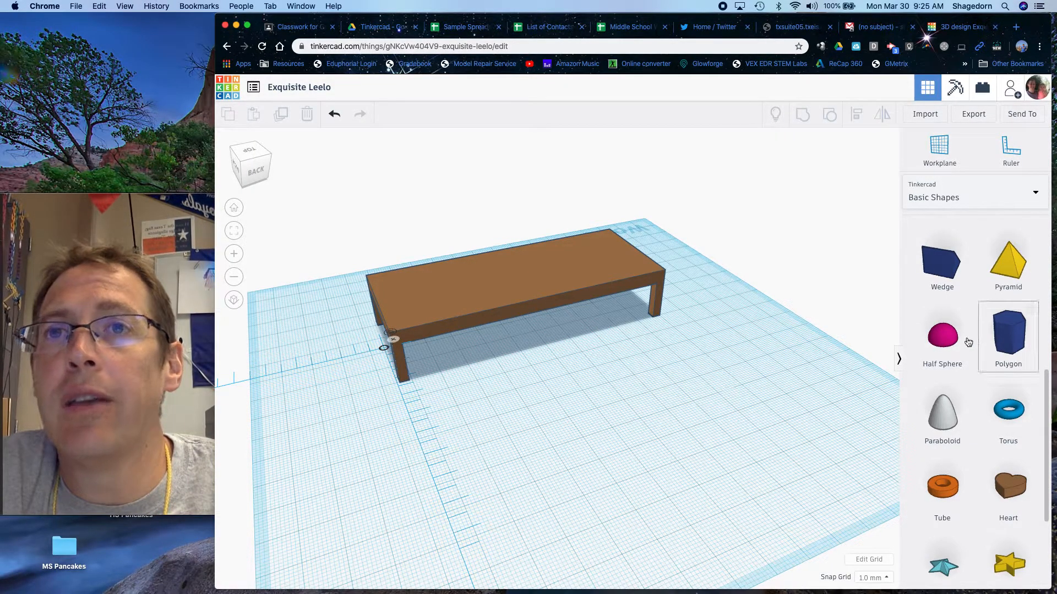
click(660, 432)
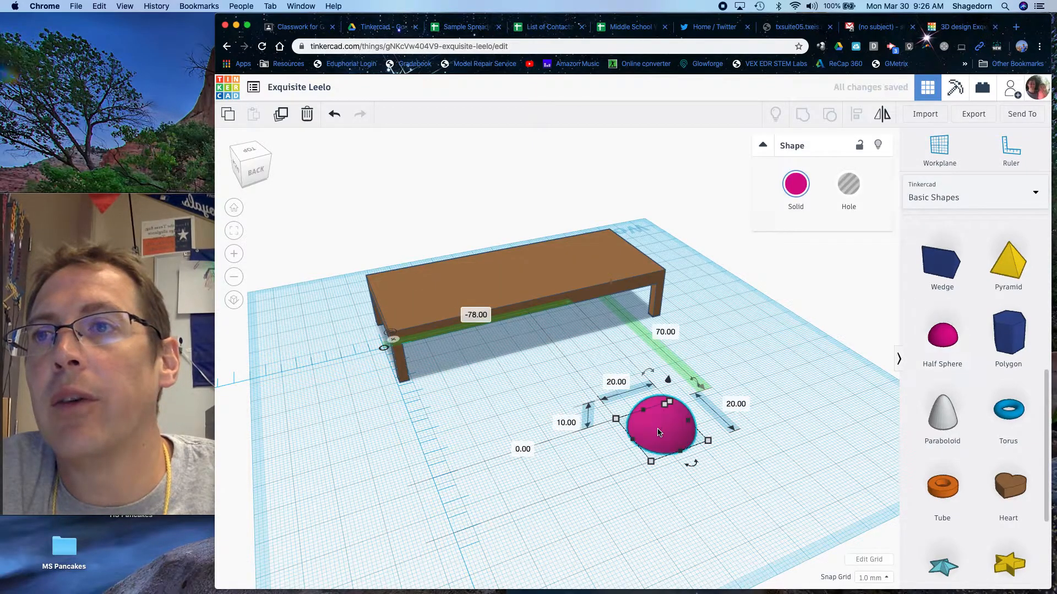
click(249, 175)
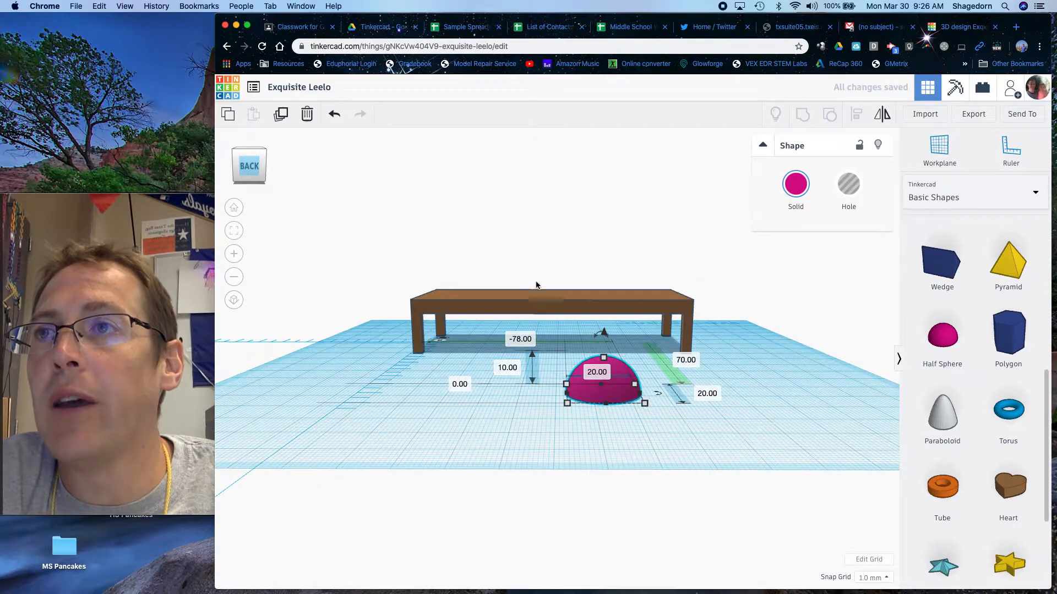
drag(595, 335, 594, 388)
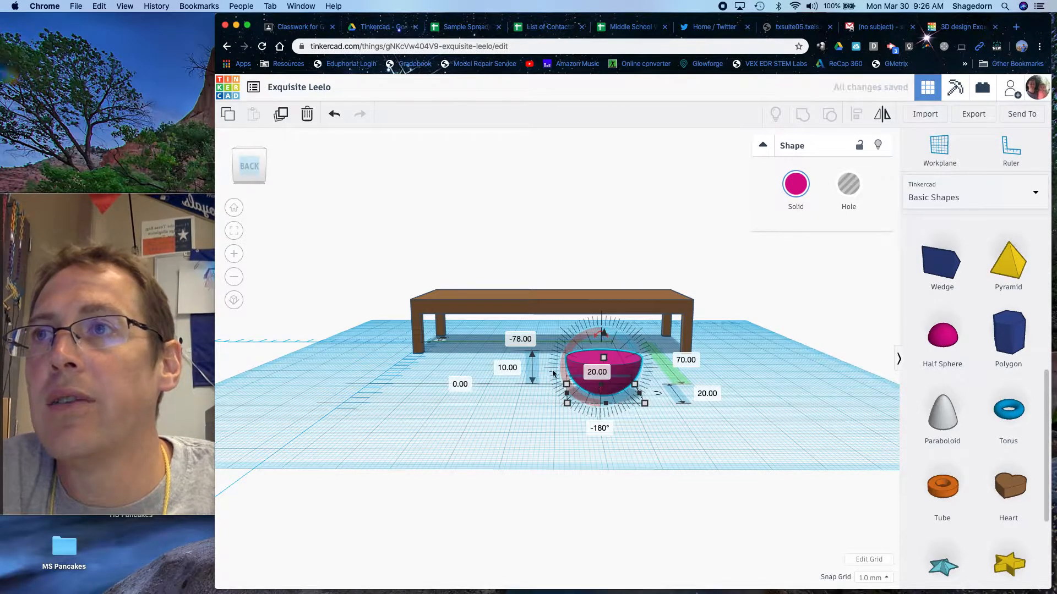
click(396, 370)
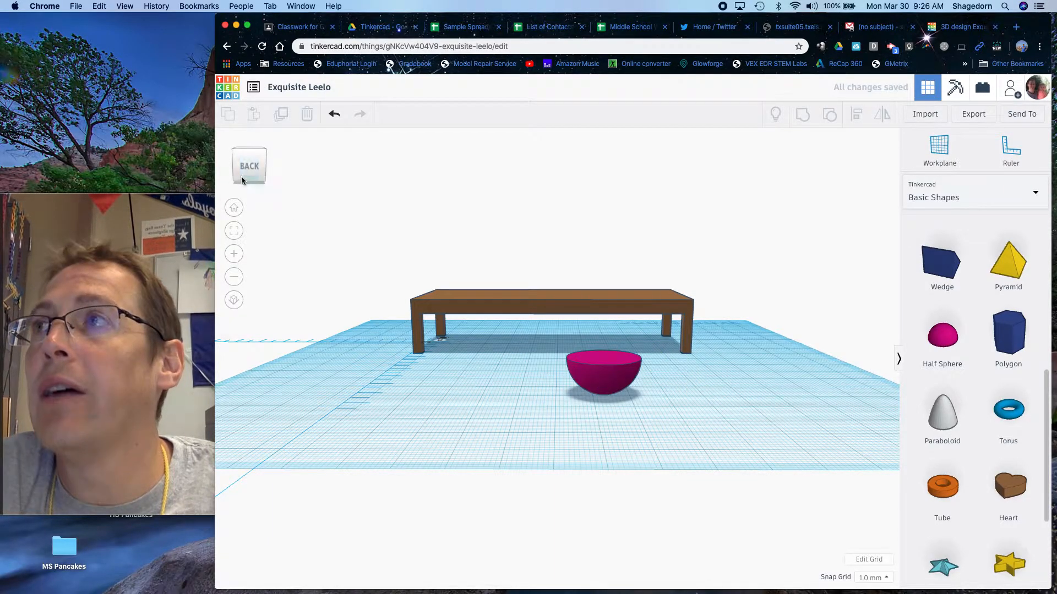
- Add a sphere to the workplane beside the upturned half sphere
drag(248, 165, 245, 183)
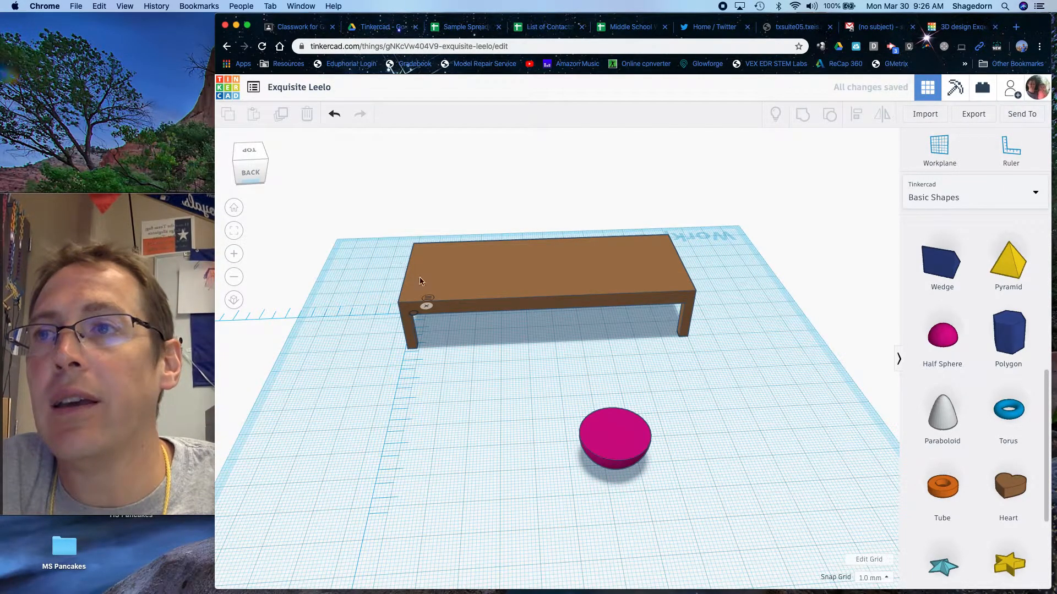
click(643, 434)
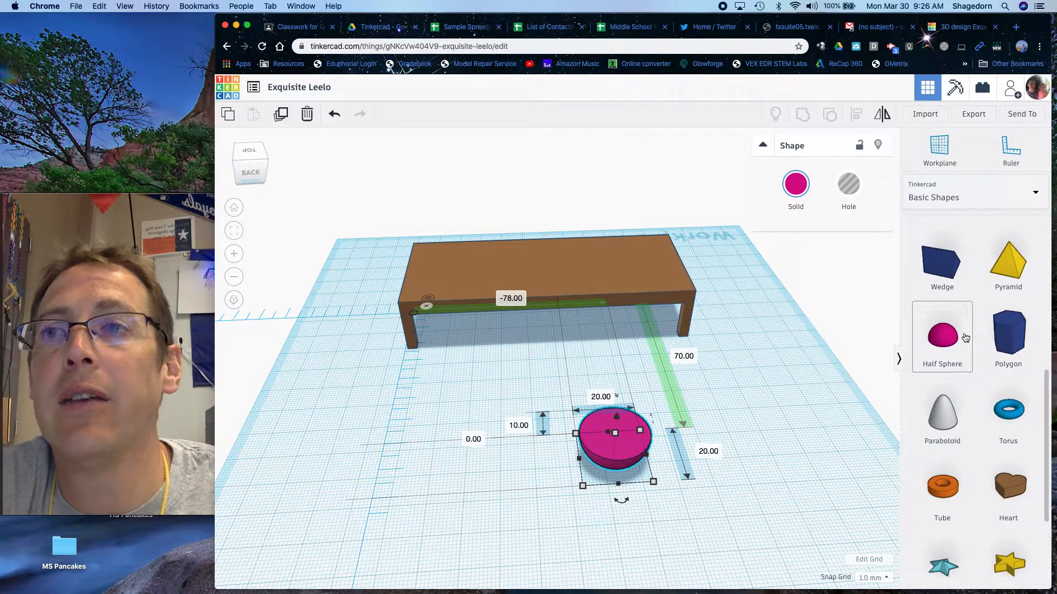
scroll(965, 337, up, 3)
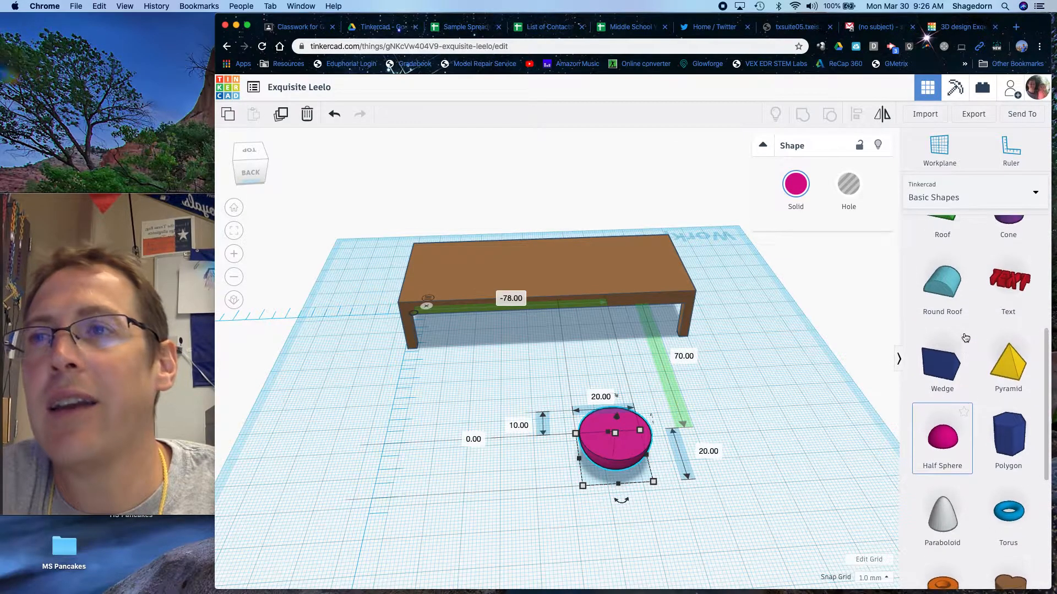
scroll(965, 337, up, 4)
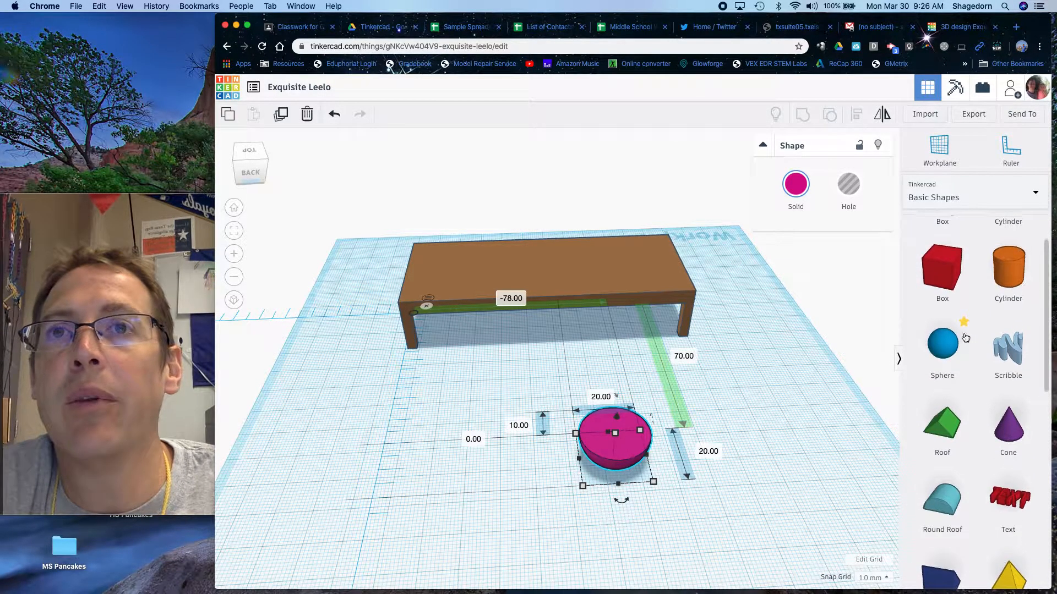
drag(942, 358, 715, 443)
click(626, 448)
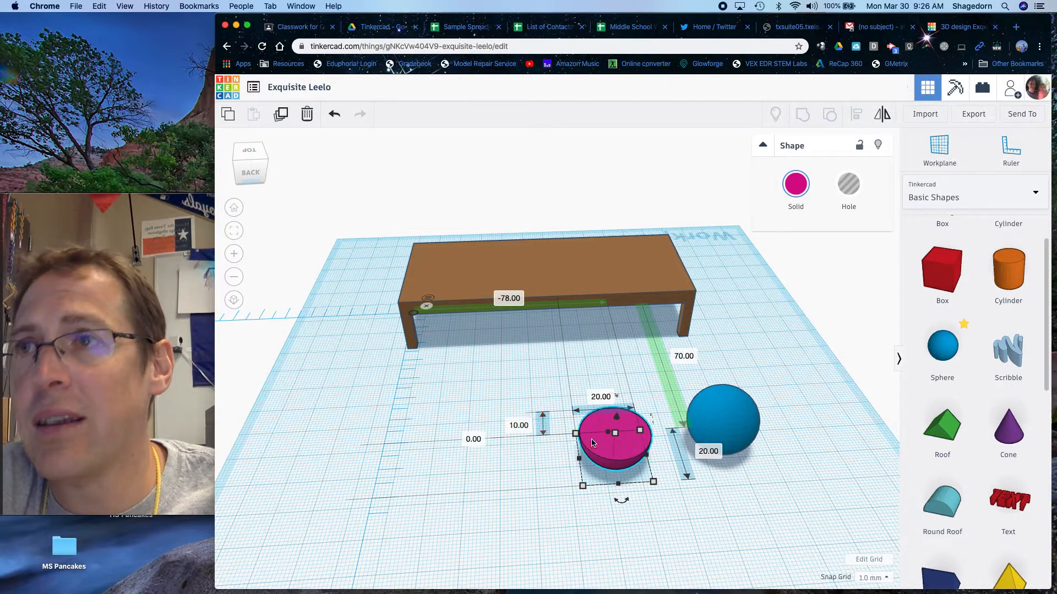
- Set the sphere's width, depth and height to 17 mm each
click(733, 427)
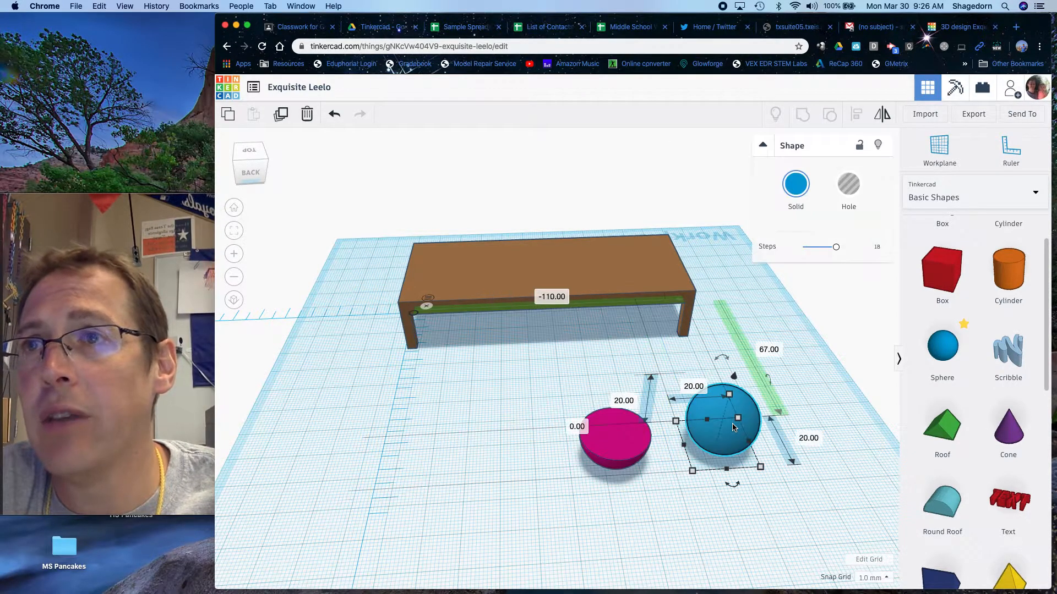
click(694, 388)
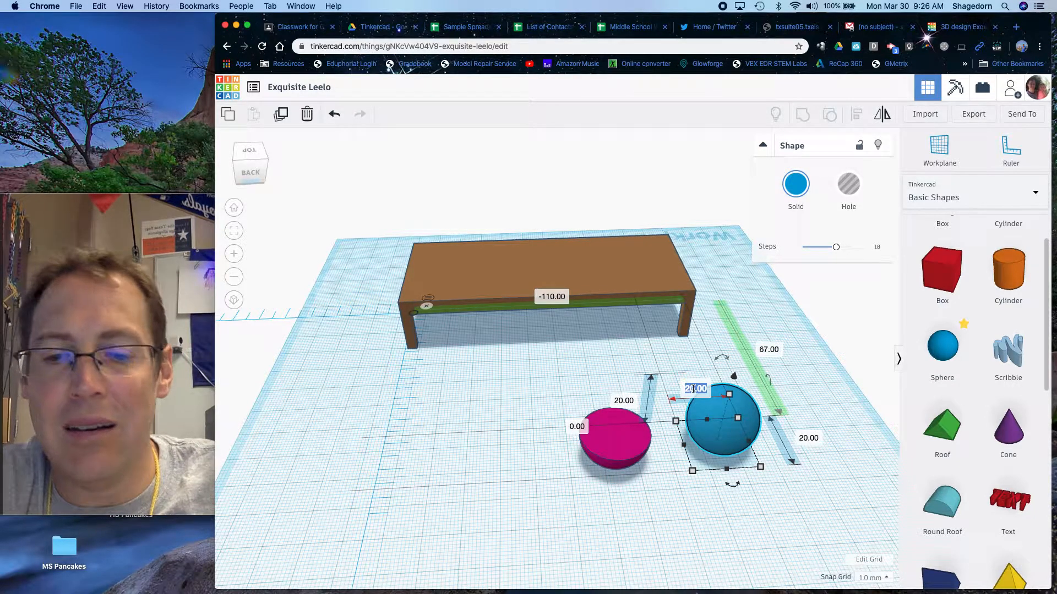
text(17)
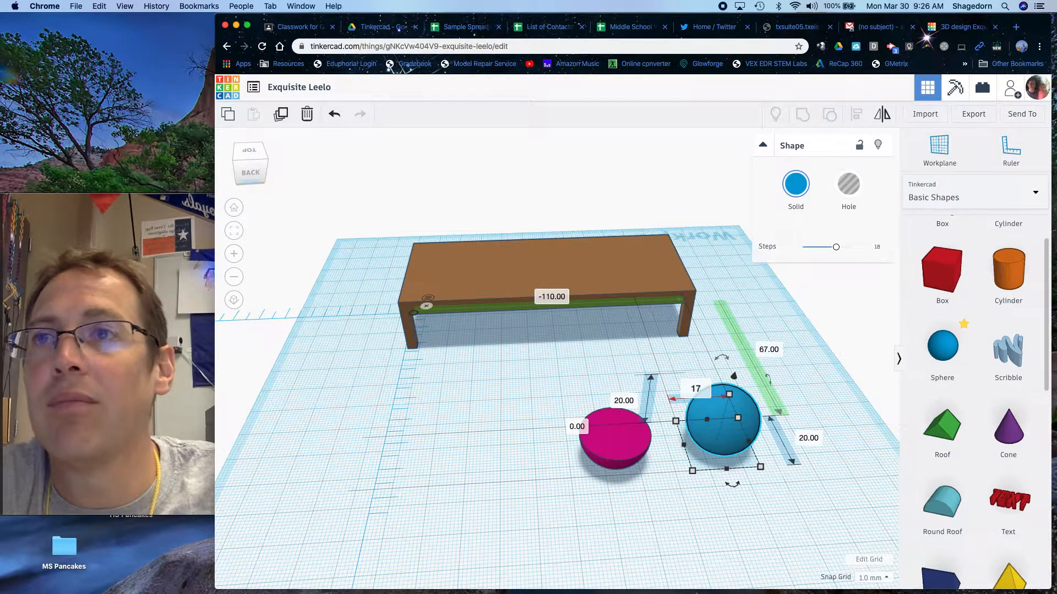
key(Return)
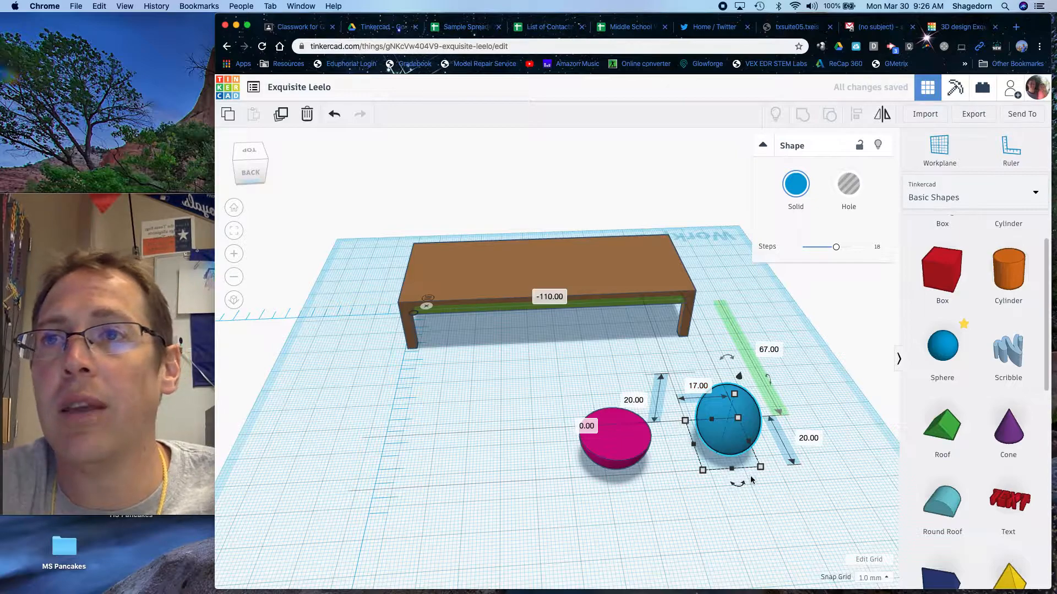
click(804, 440)
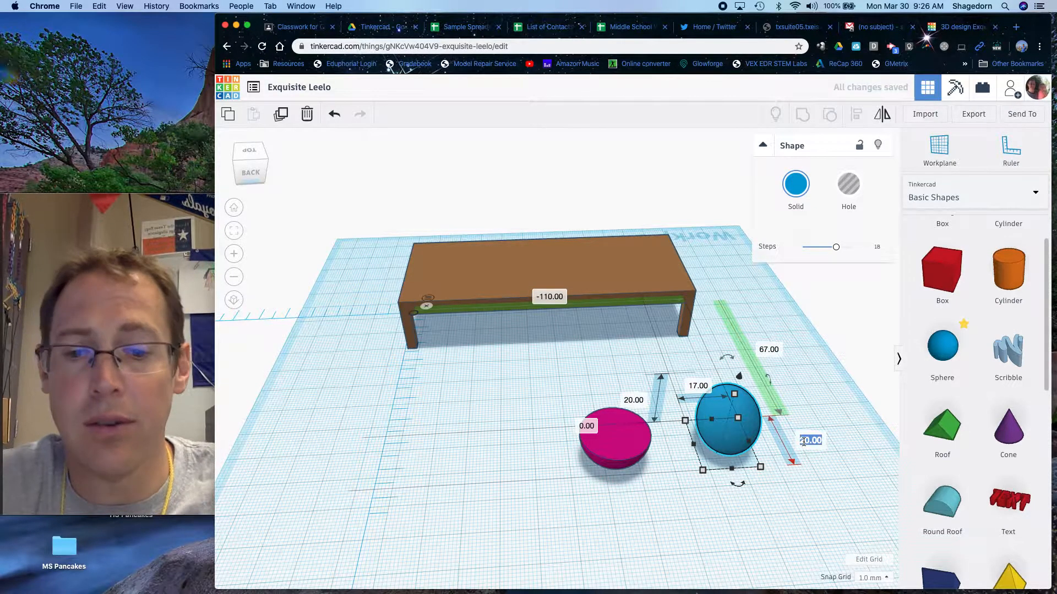
text(17)
key(Return)
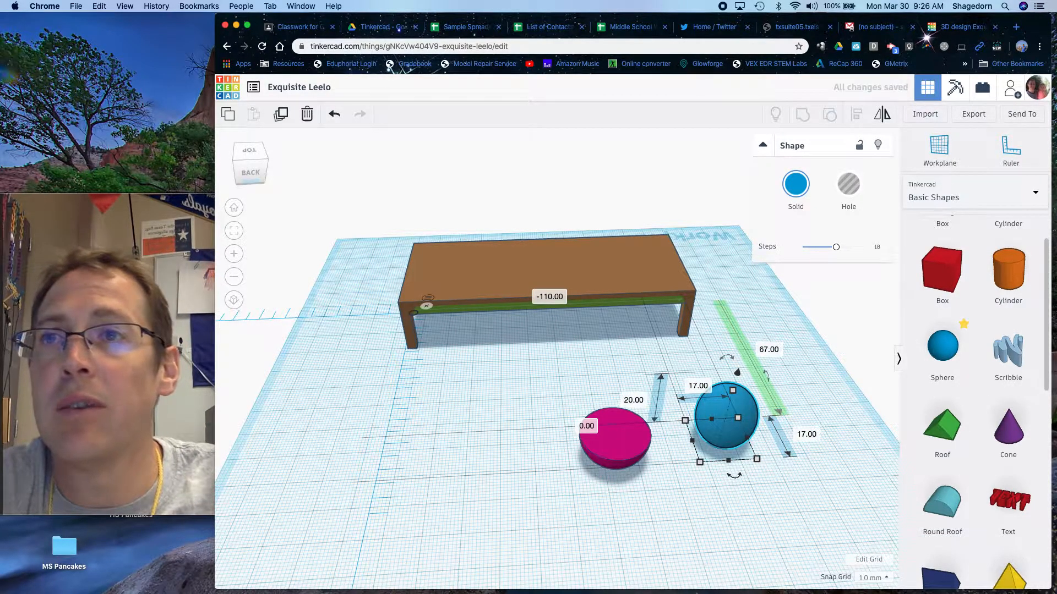
click(634, 401)
text(17)
key(Return)
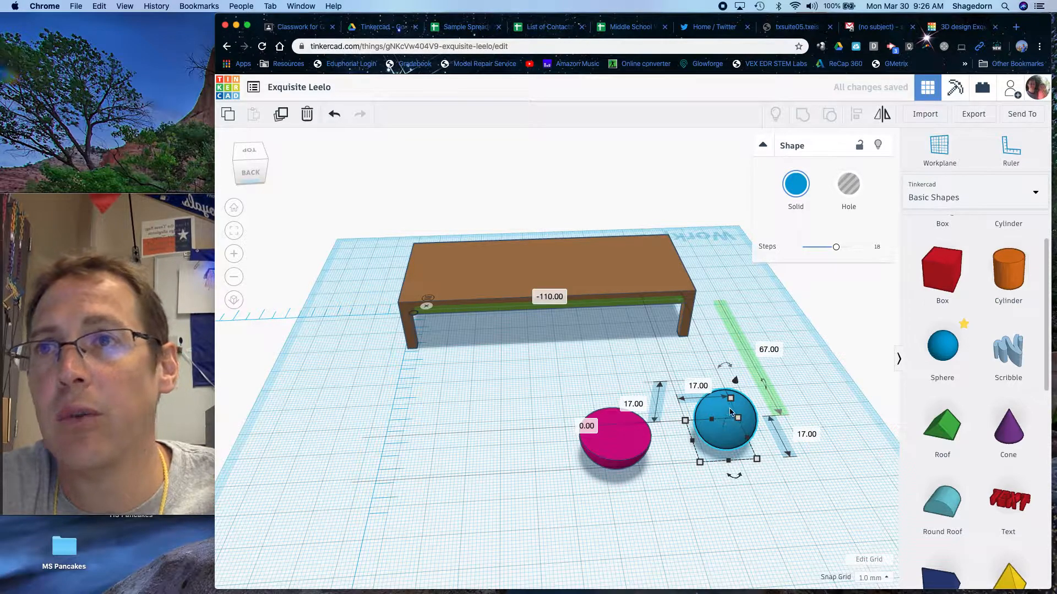
- Turn the 17 mm sphere into a hole and raise it 3 mm above the workplane
click(847, 193)
click(671, 497)
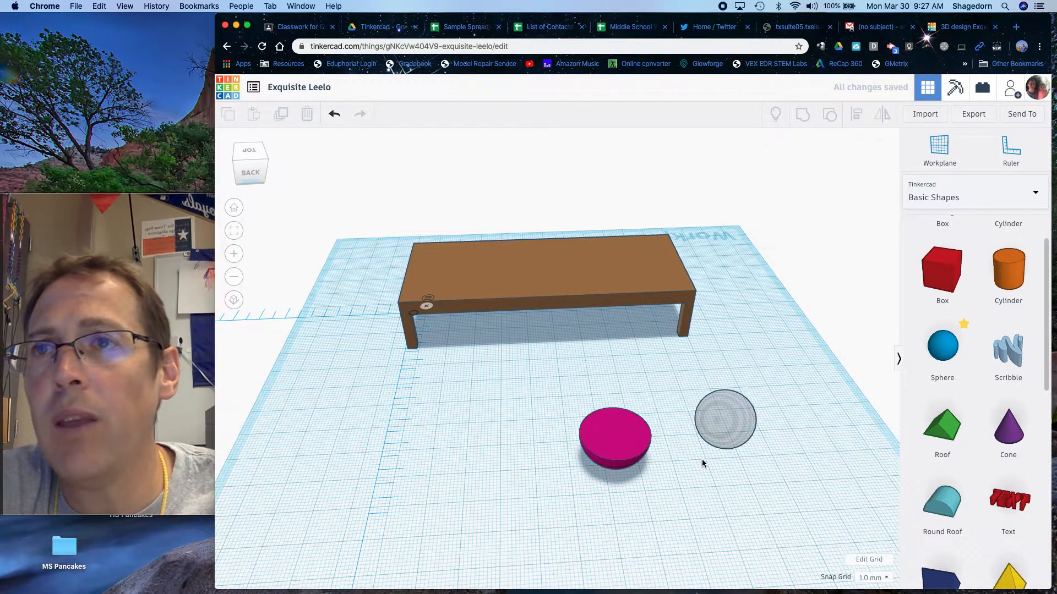
click(718, 430)
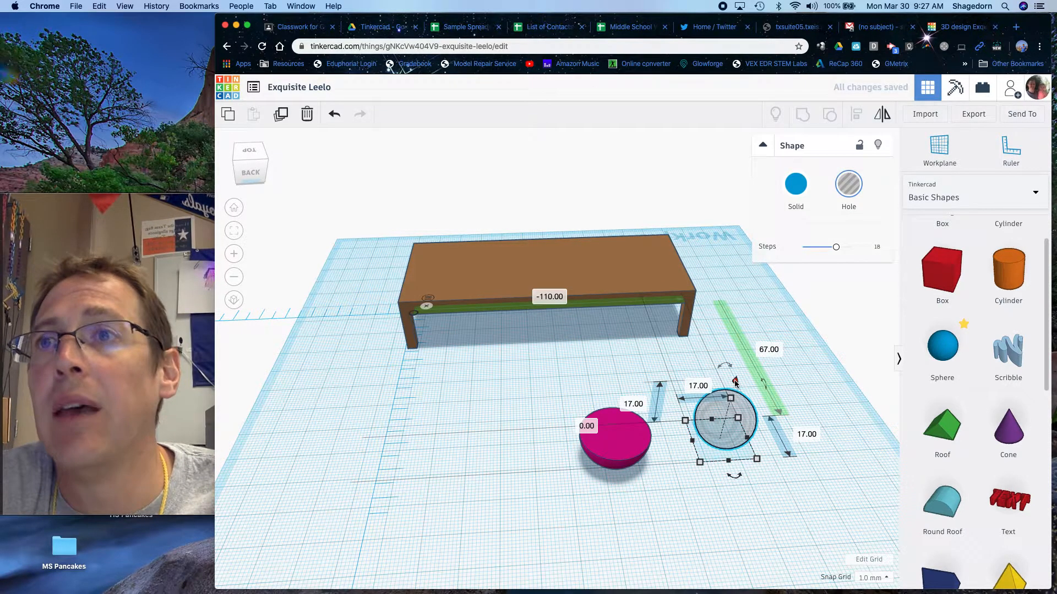
drag(735, 382, 728, 370)
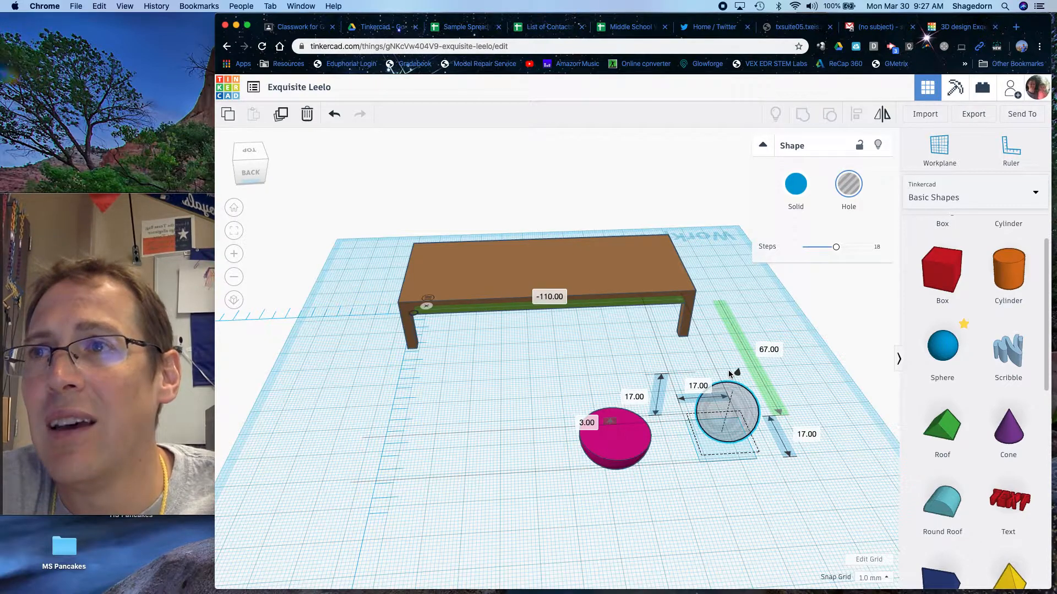
click(682, 471)
- Align the half sphere and the spherical hole on their centers in both horizontal directions
drag(546, 399, 772, 458)
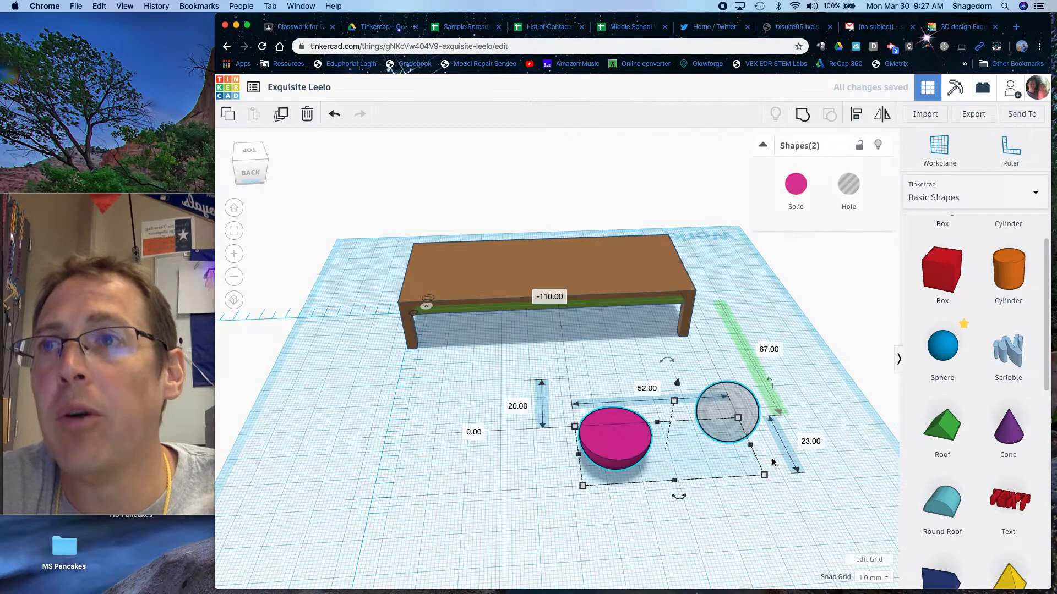
click(856, 114)
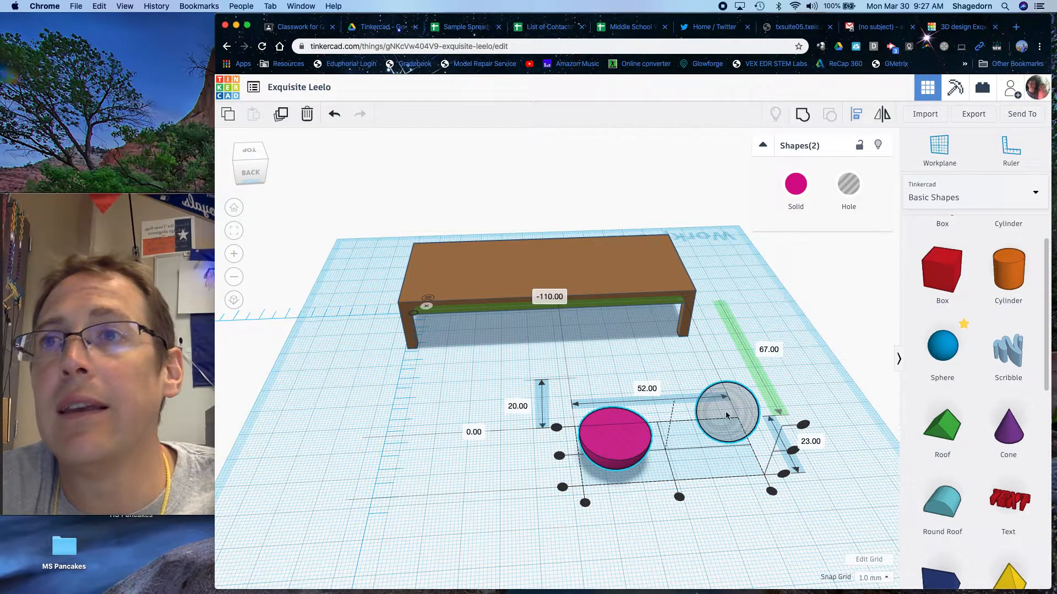
click(679, 497)
click(613, 453)
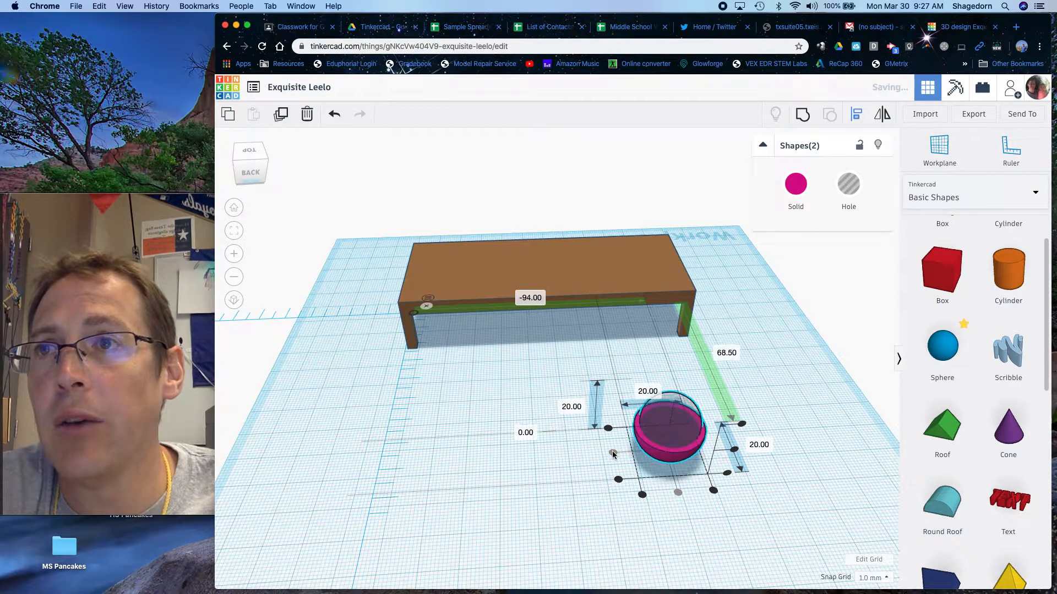
click(573, 473)
- Group the half sphere with the spherical hole to cut out a hollow bowl
drag(606, 388, 705, 461)
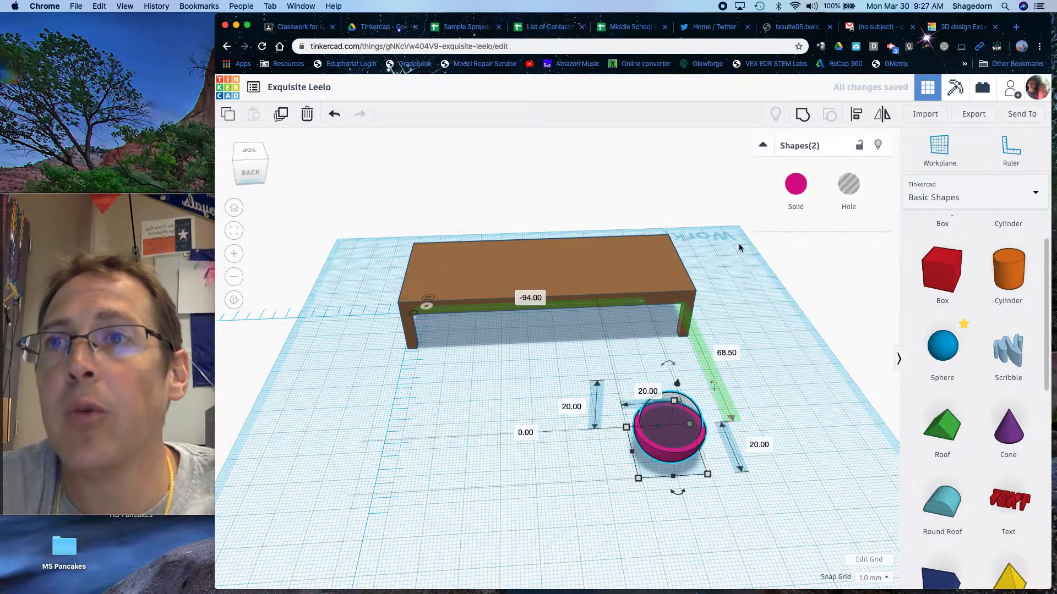
click(804, 118)
click(557, 457)
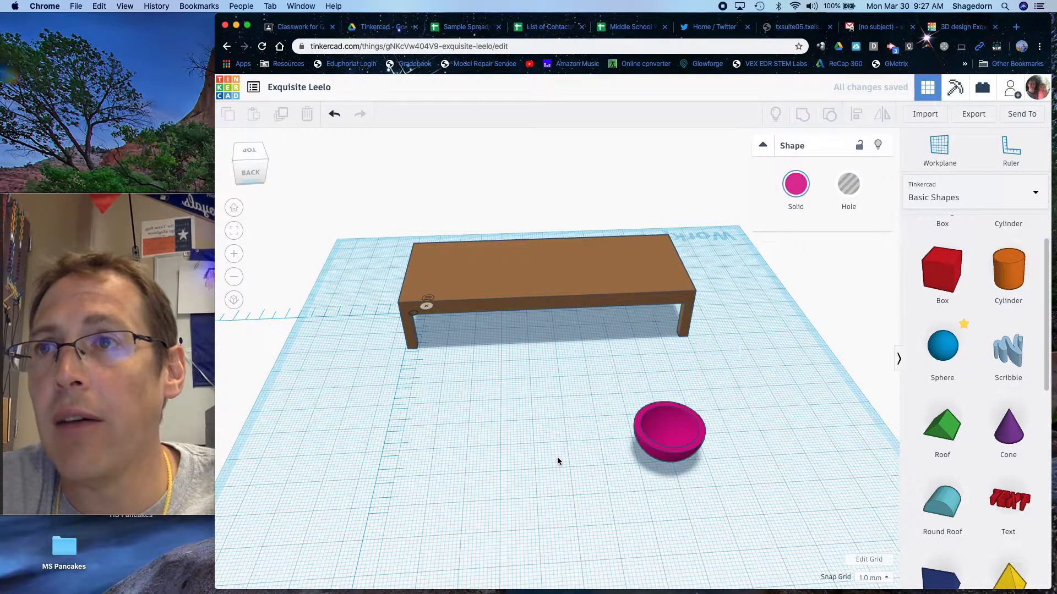
- Change the bowl's color to white
mouse_move(256, 174)
mouse_down()
mouse_move(246, 170)
mouse_move(257, 176)
mouse_up()
click(245, 170)
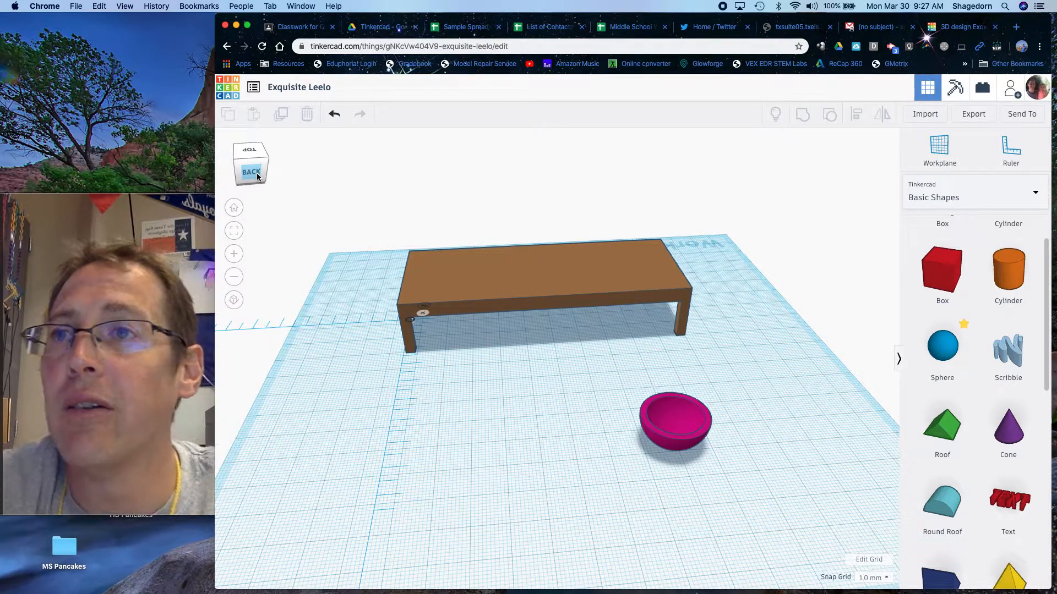
click(677, 409)
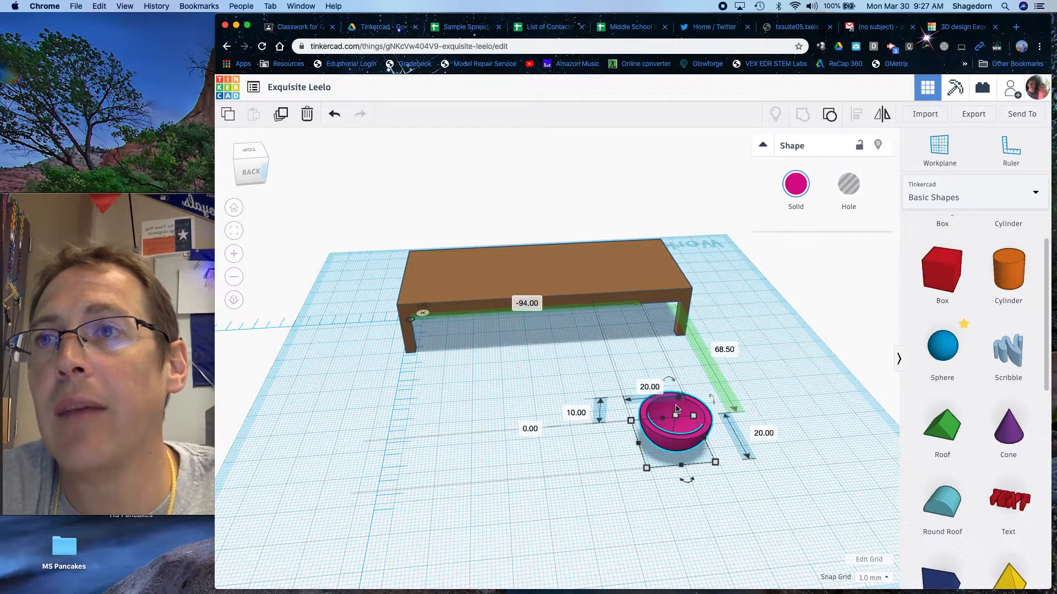
click(797, 186)
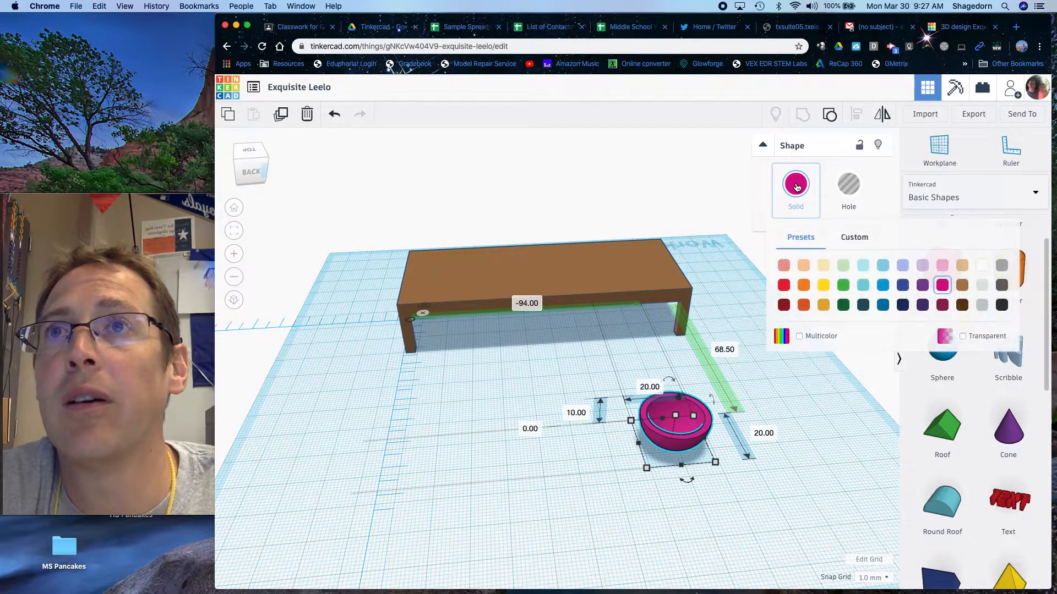
click(799, 336)
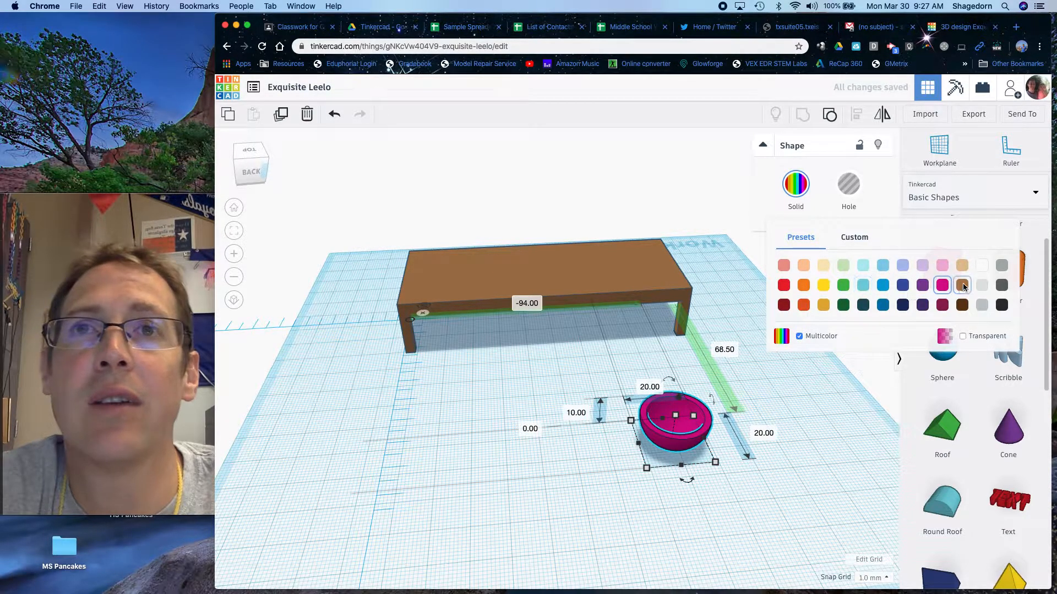
click(978, 271)
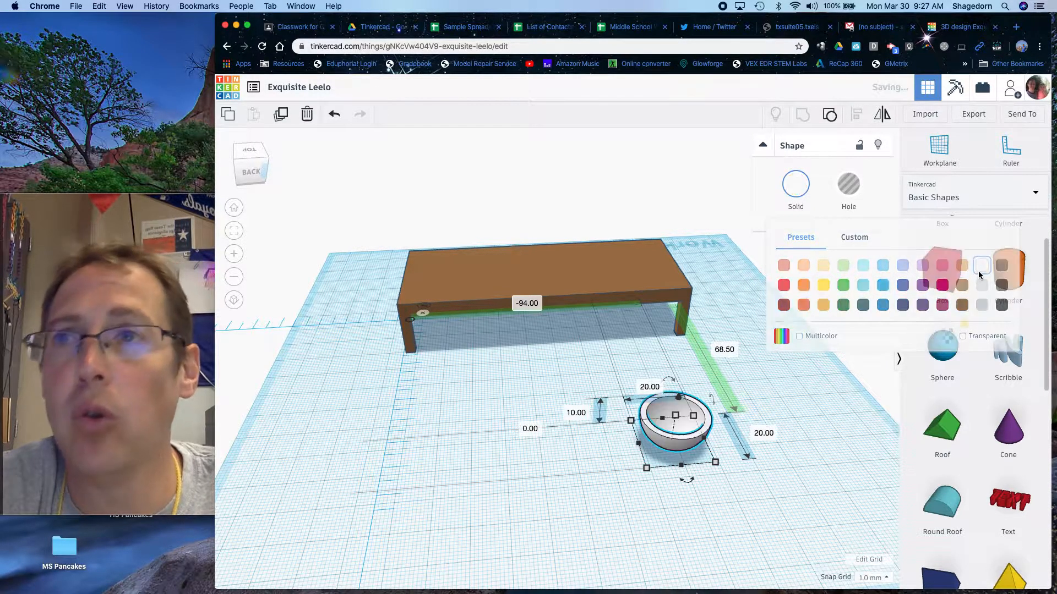
click(857, 386)
- Add a brown sphere beside the white bowl, scaled down evenly to 10 mm
drag(940, 359, 776, 442)
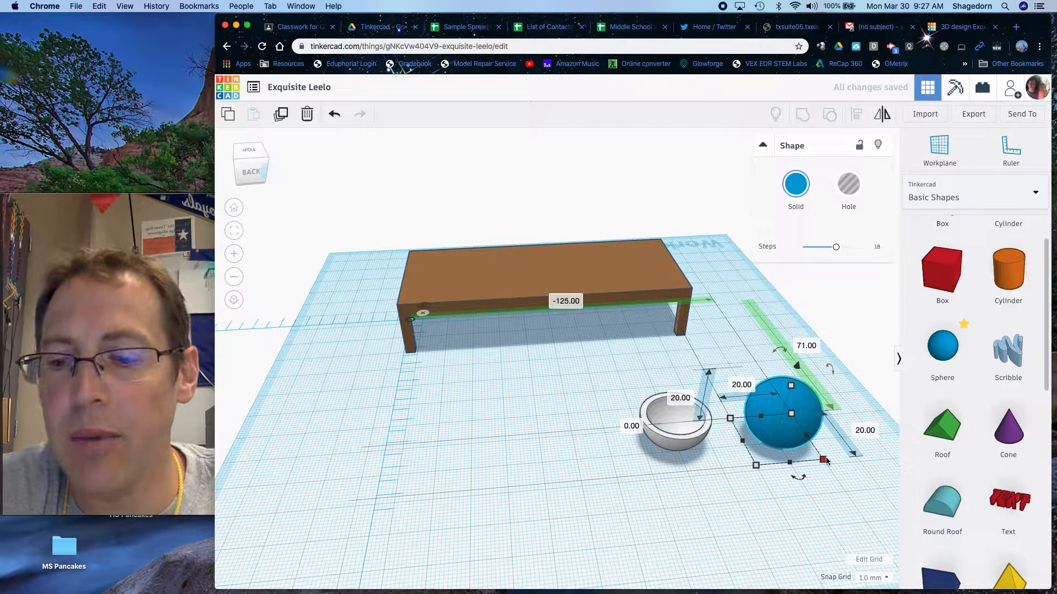
drag(826, 460, 777, 439)
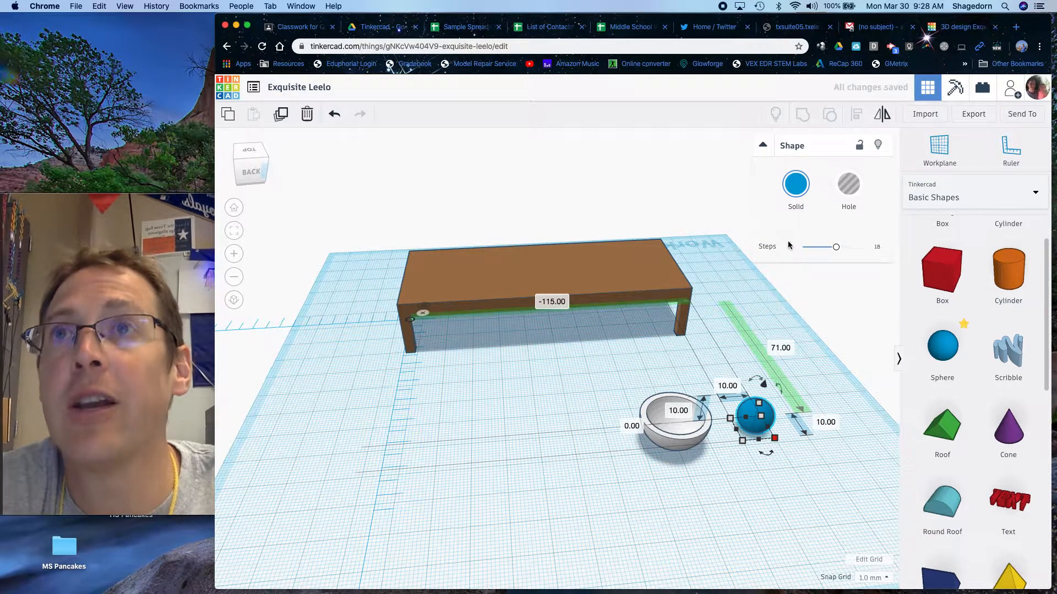
click(796, 185)
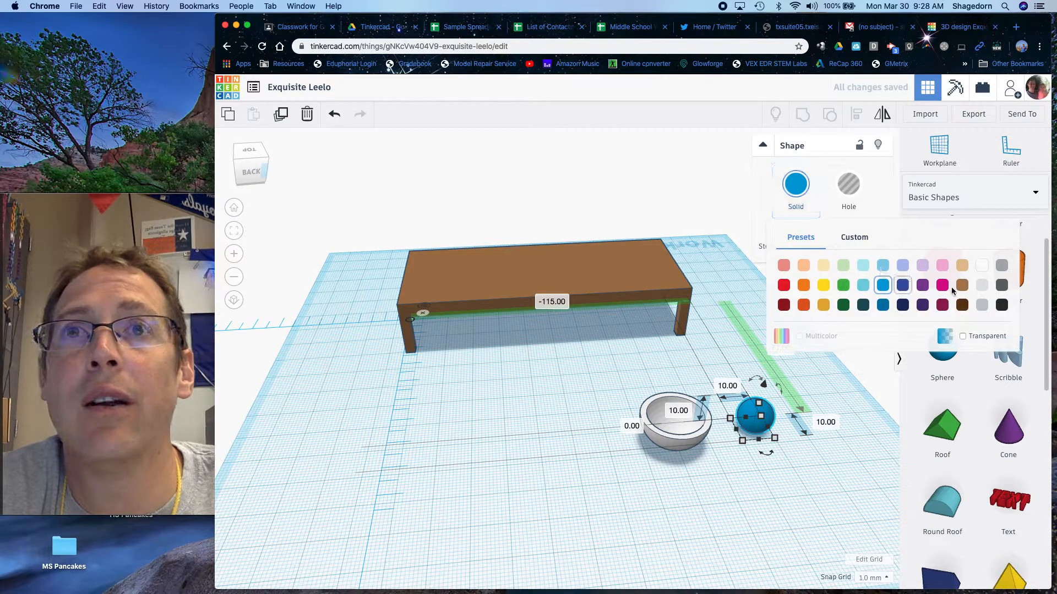
click(965, 288)
click(833, 454)
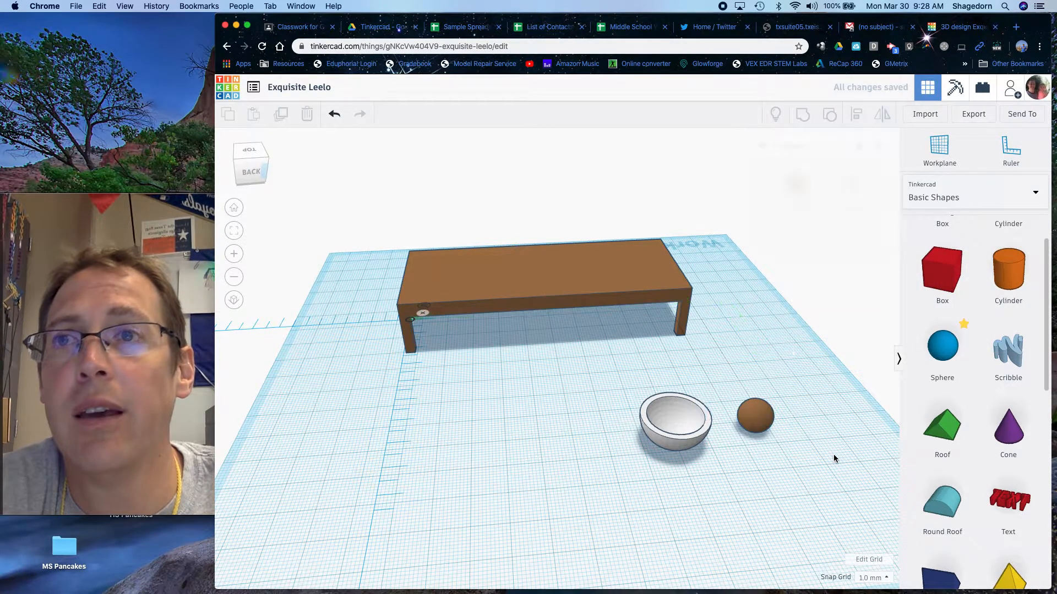
click(766, 427)
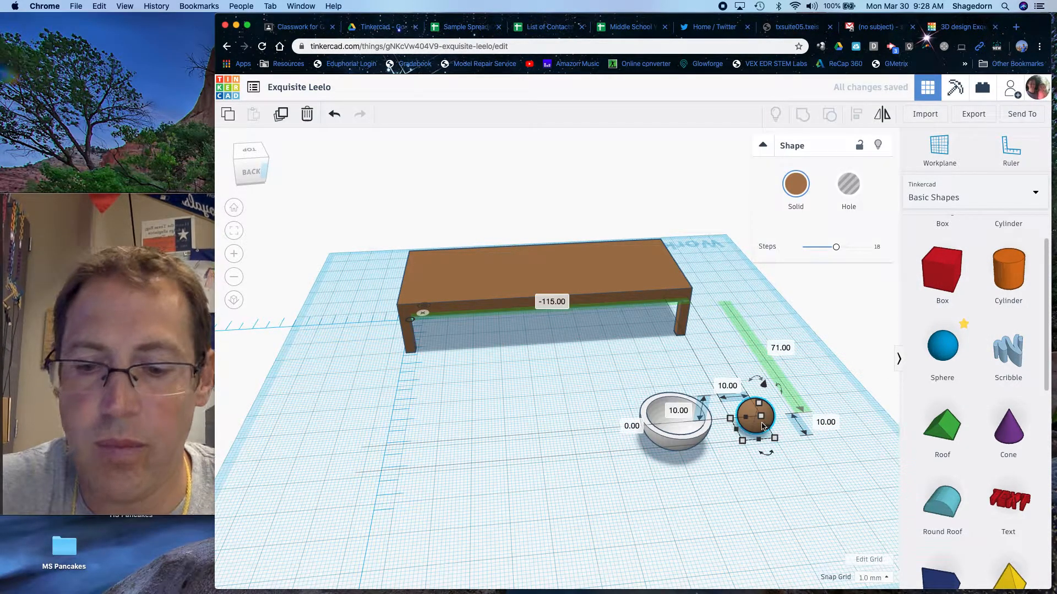
- Duplicate the brown sphere beside the original and change the copy's color to light yellow
drag(762, 426, 798, 430)
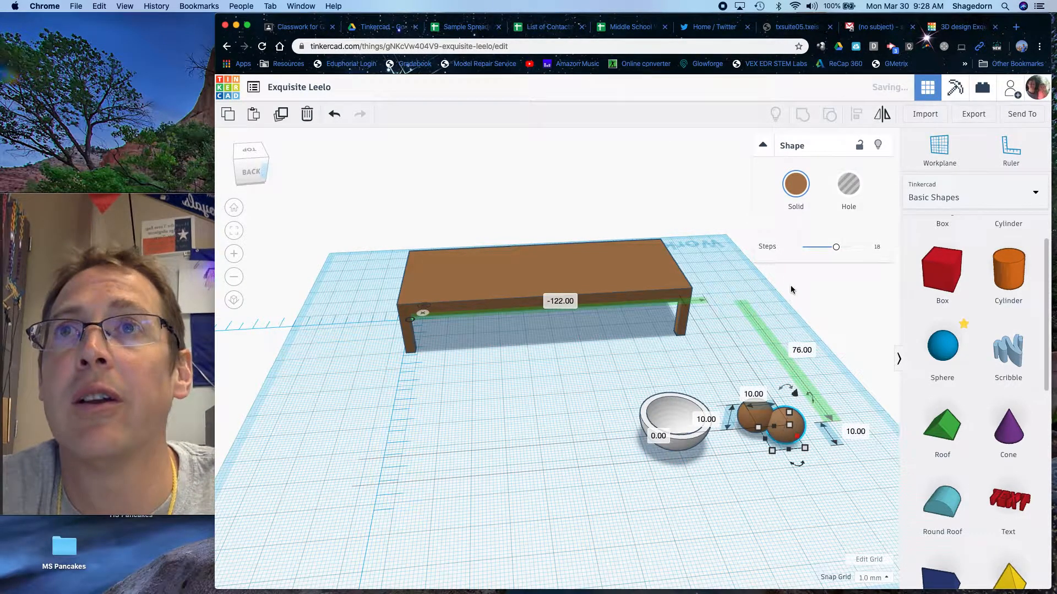
click(796, 186)
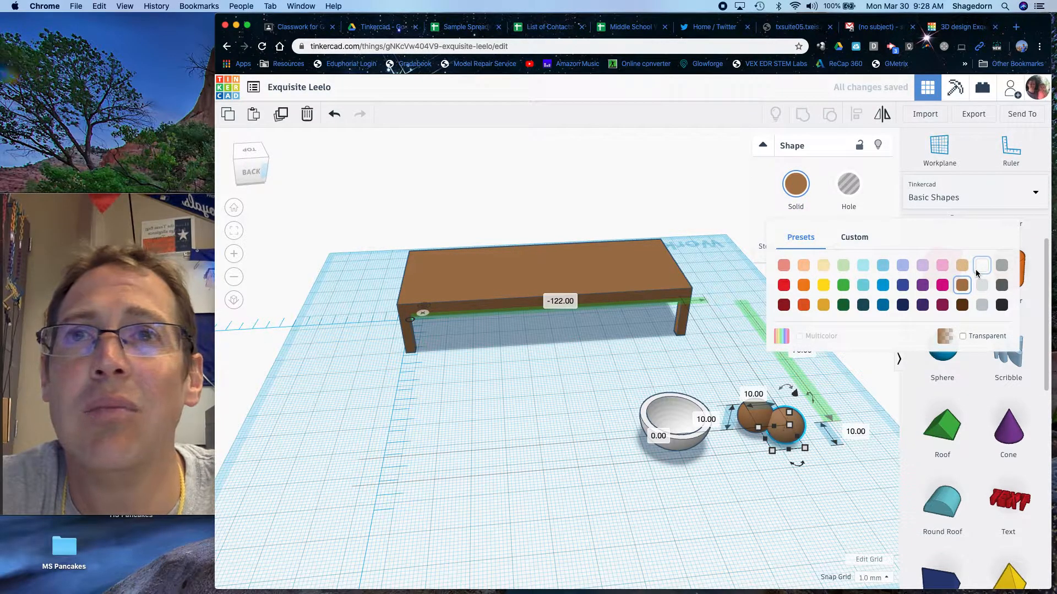
click(822, 268)
click(708, 380)
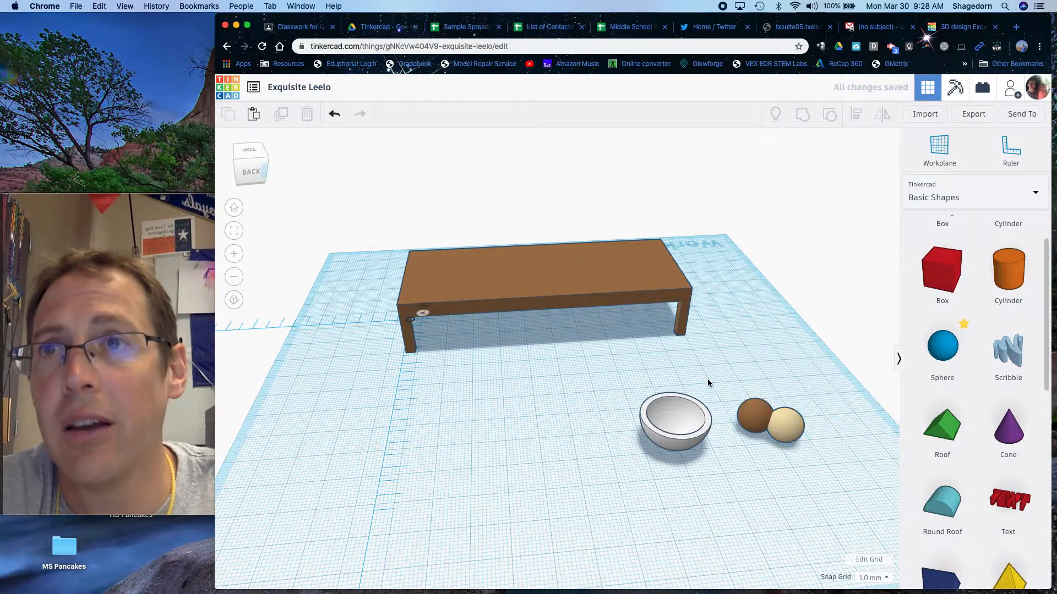
- Place the brown and light yellow balls inside the white bowl, each raised 4 mm above the workplane
drag(759, 417, 676, 378)
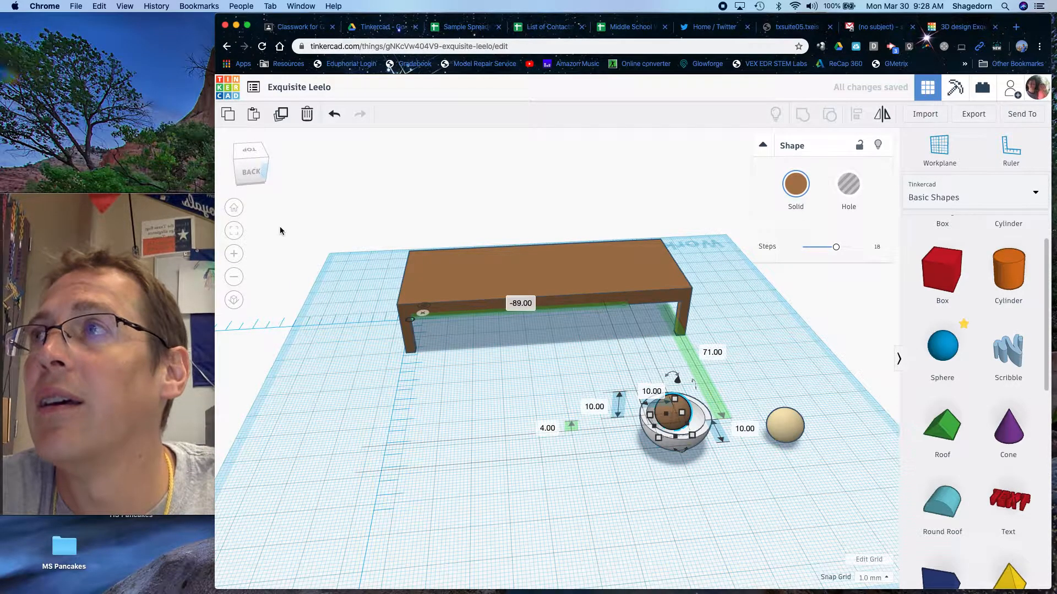
drag(251, 168, 259, 178)
drag(770, 435, 677, 466)
drag(249, 160, 254, 152)
click(252, 155)
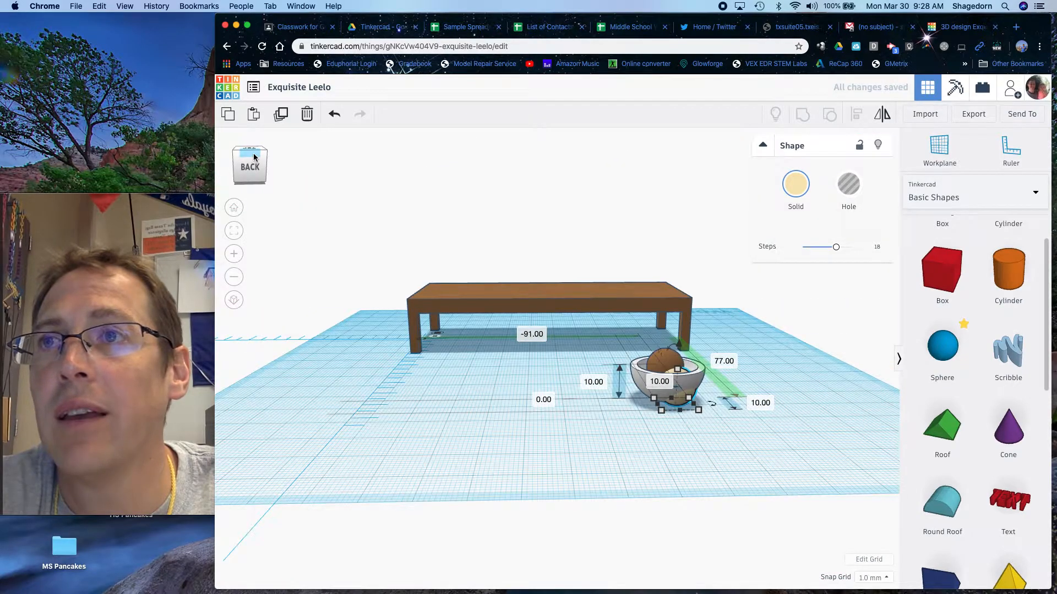
drag(666, 334, 665, 324)
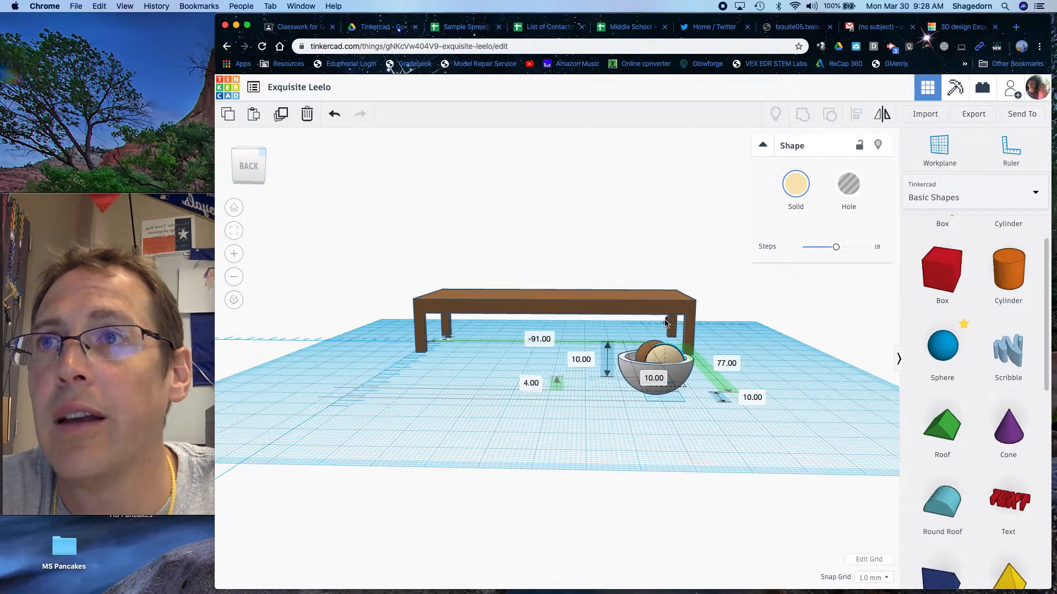
- Duplicate the light yellow ball outside the bowl and change the copy's color to light pink
click(255, 174)
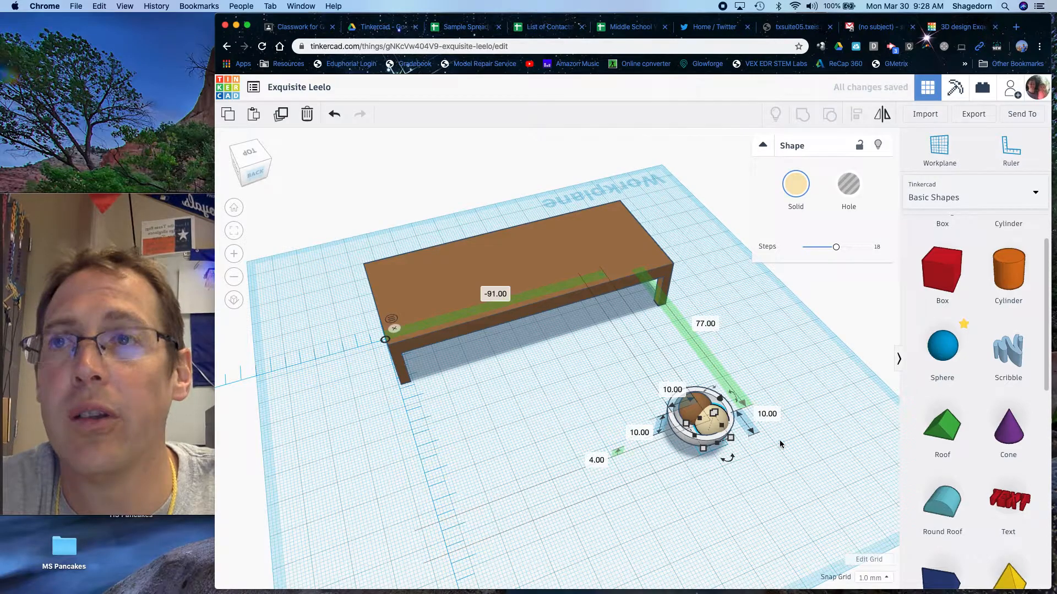
drag(722, 417, 768, 404)
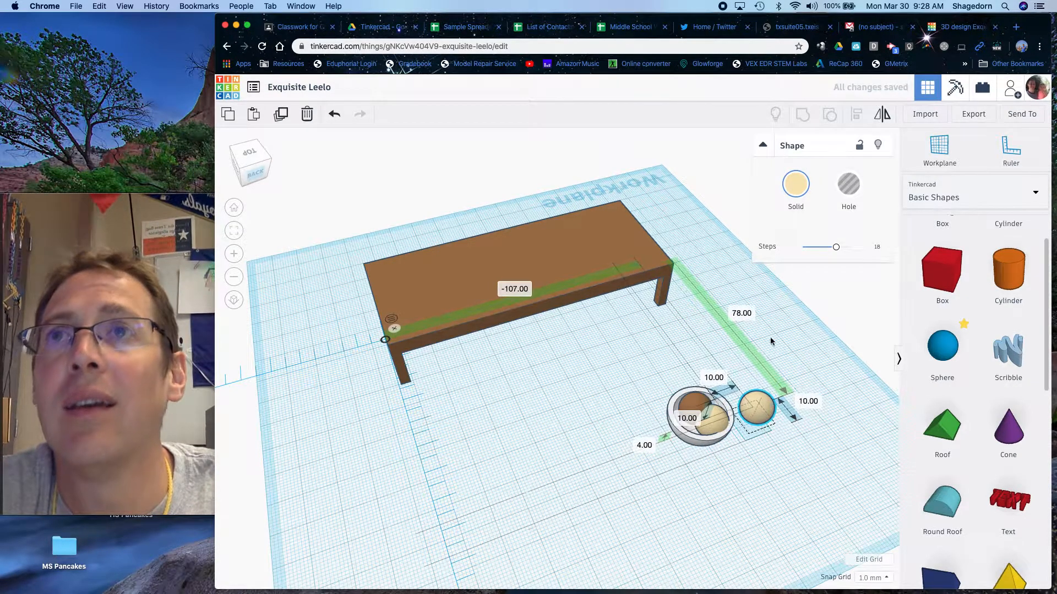
click(801, 187)
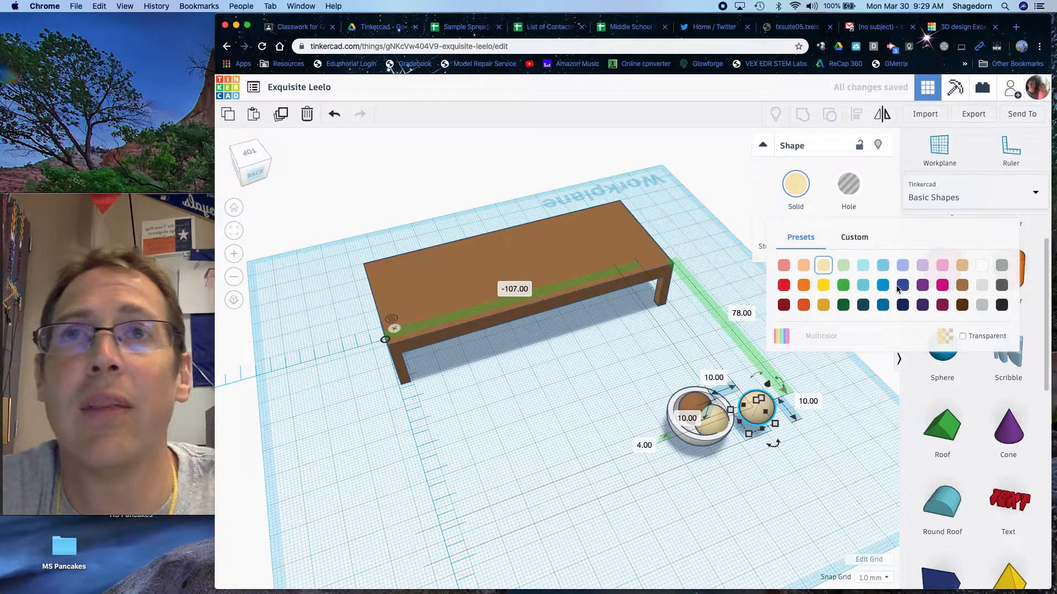
click(941, 267)
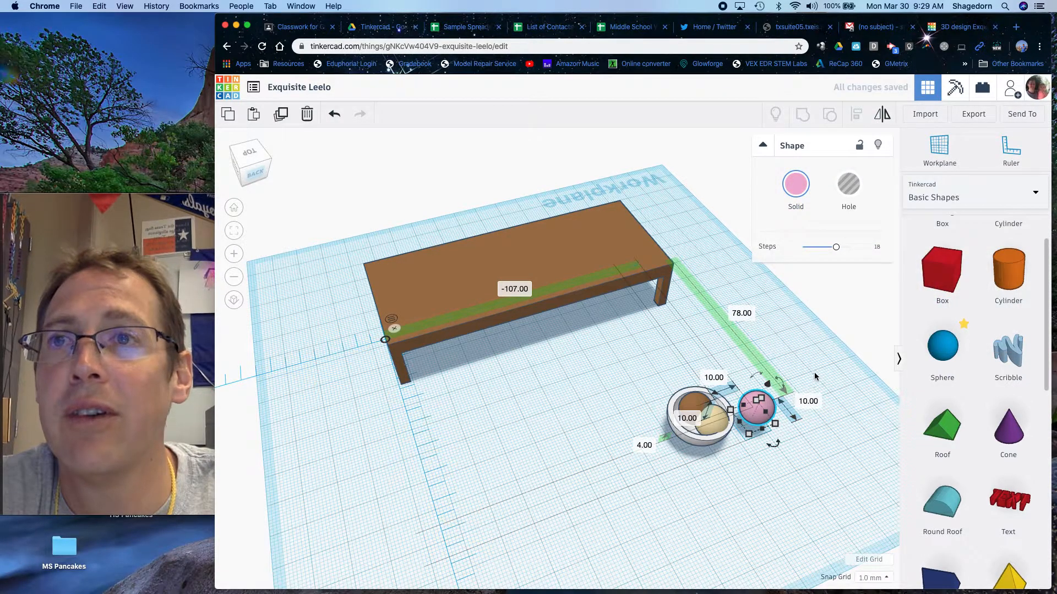
- Place the pink ball in the bowl next to the other two, raised 5 mm above the workplane
drag(763, 421, 699, 388)
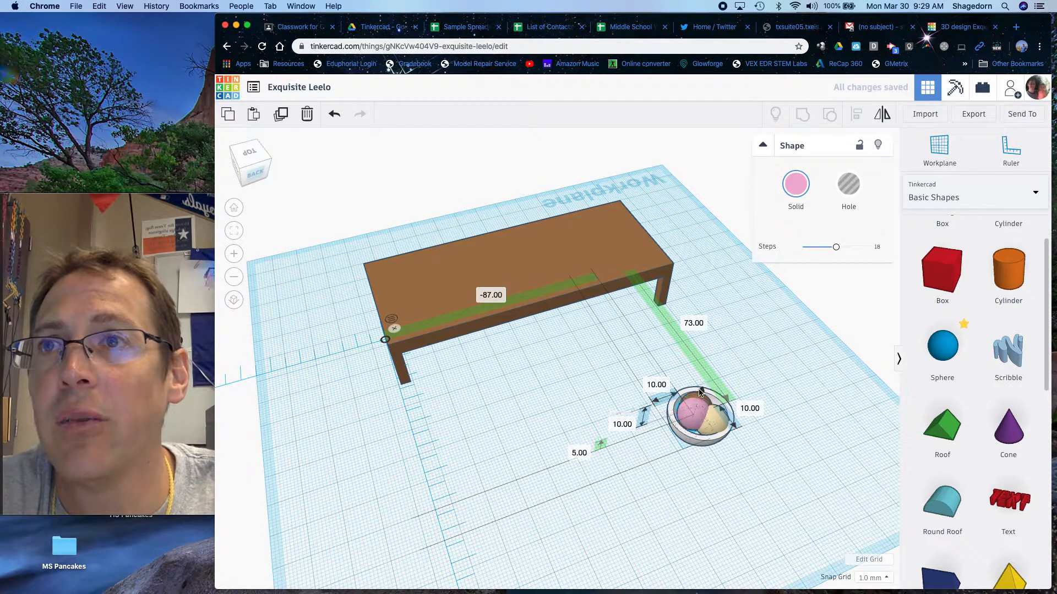
click(737, 379)
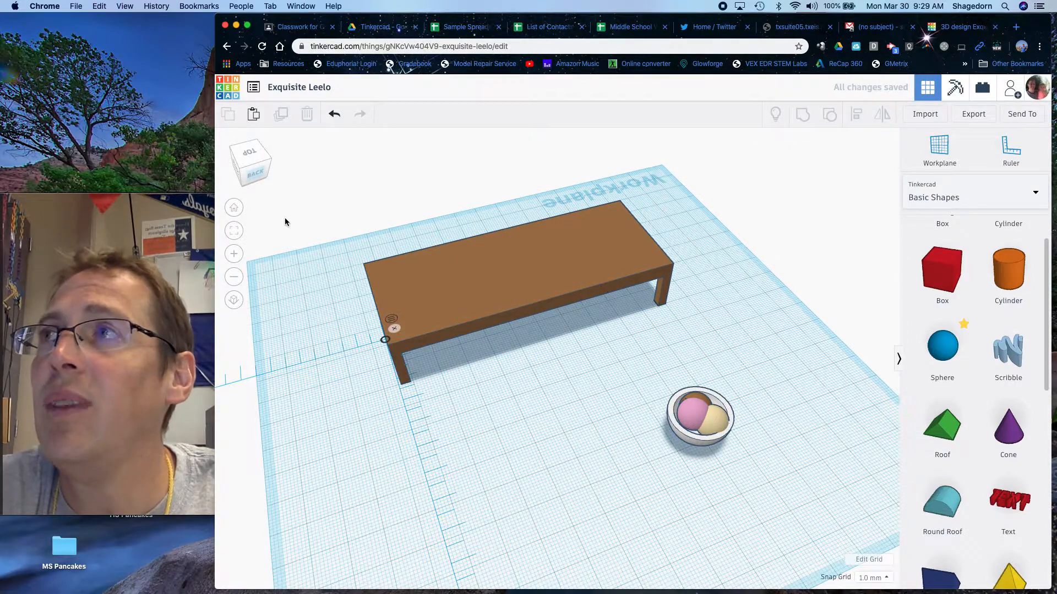
drag(256, 173, 240, 176)
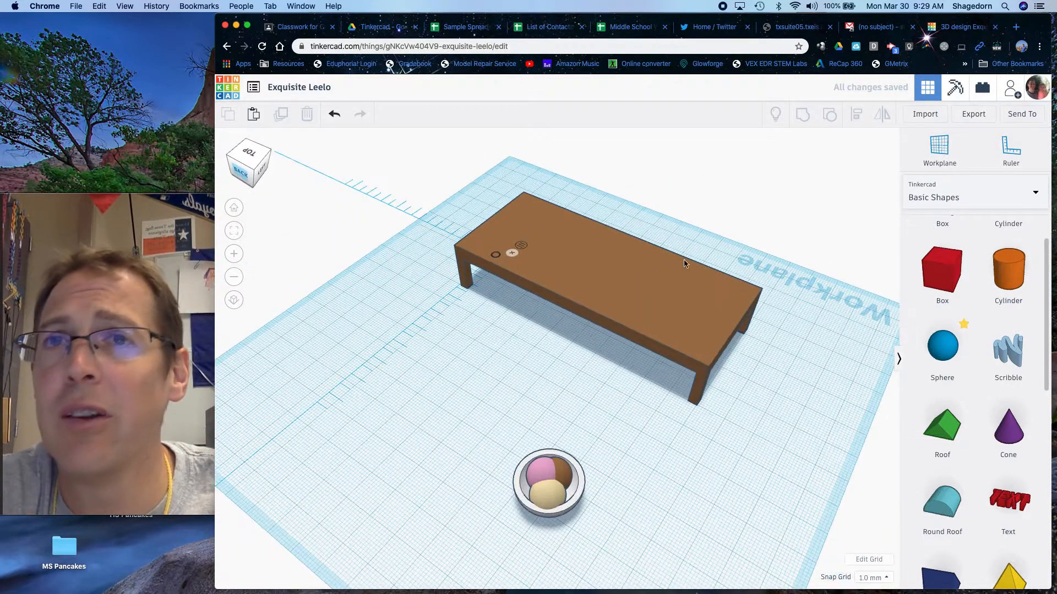
- Add a freehand scribble shape about 22 by 24 mm on the workplane beside the bowl
mouse_move(1020, 362)
mouse_down()
mouse_move(732, 449)
mouse_move(457, 401)
mouse_up()
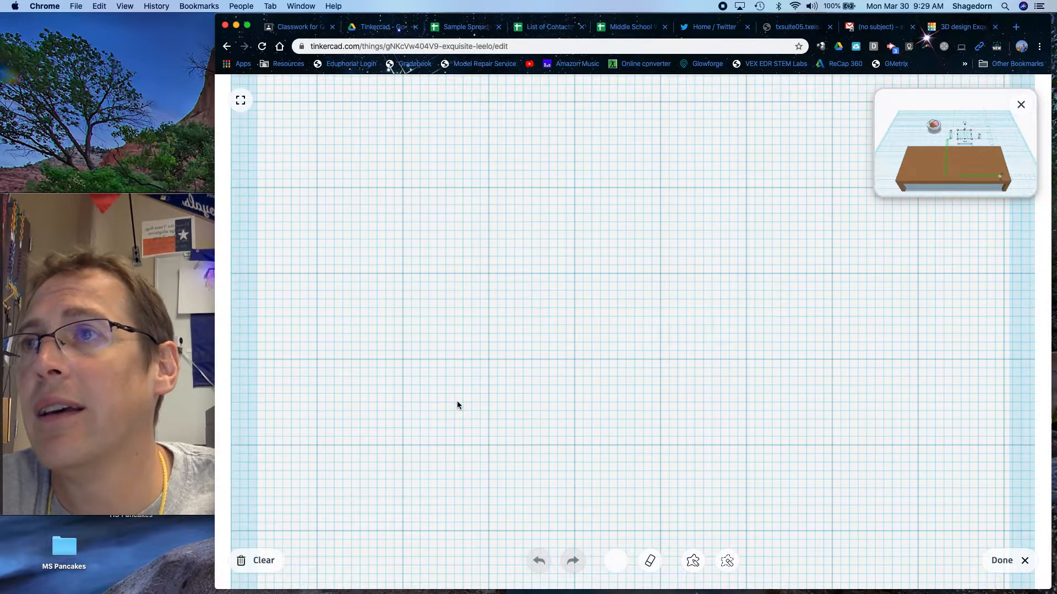
drag(468, 263, 512, 223)
mouse_move(477, 338)
mouse_down()
mouse_move(556, 293)
mouse_move(604, 296)
mouse_up()
mouse_move(568, 231)
mouse_down()
mouse_move(596, 354)
mouse_move(540, 344)
mouse_move(526, 267)
mouse_move(485, 311)
mouse_move(436, 319)
mouse_move(527, 247)
mouse_move(551, 196)
mouse_up()
click(1003, 560)
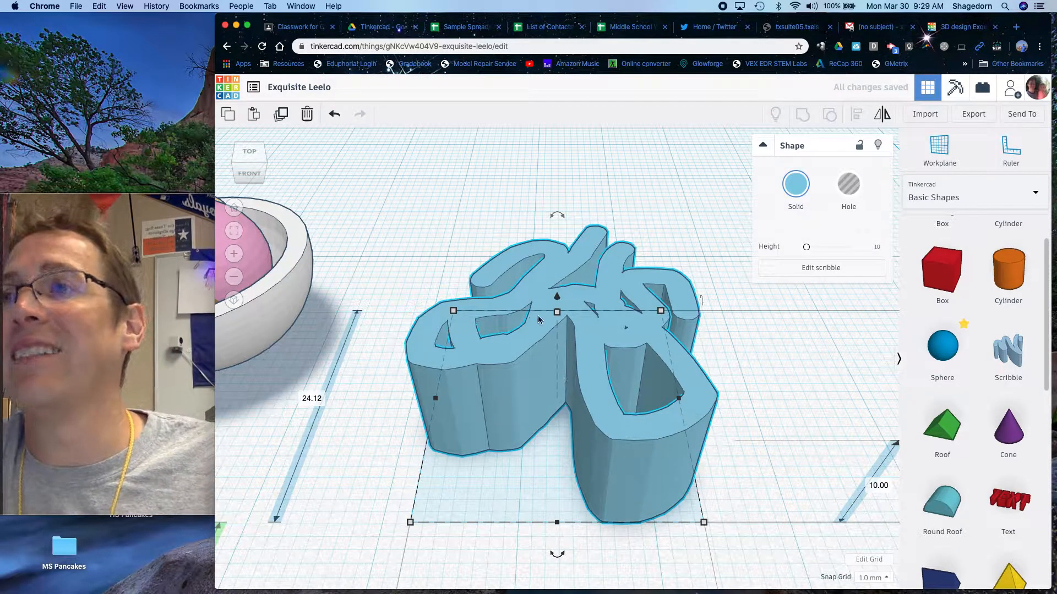
- Flatten the scribble to 2 mm high and change its color to light yellow
drag(255, 175, 260, 176)
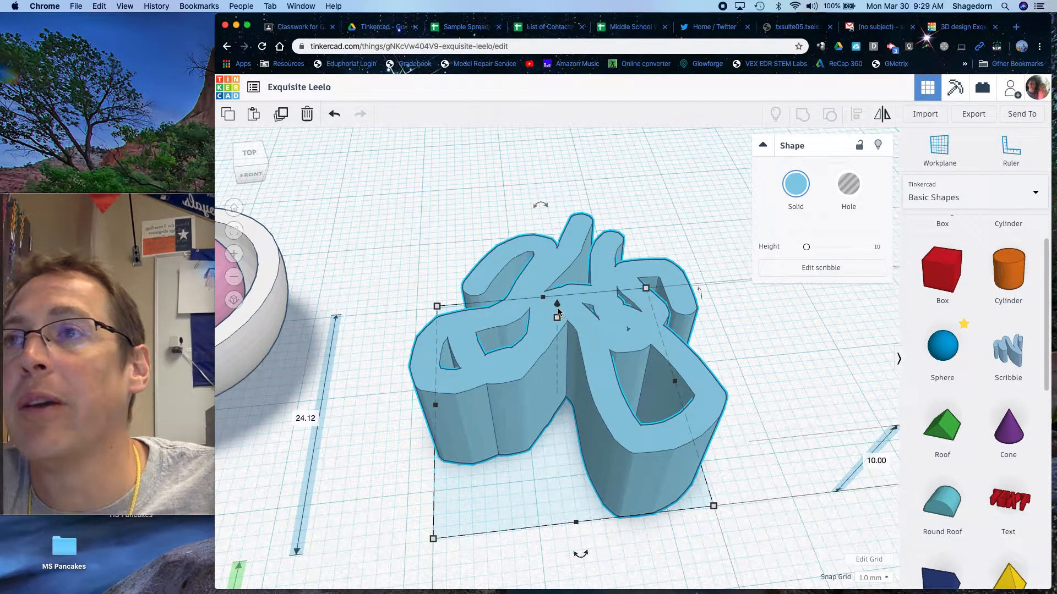
drag(557, 318, 567, 382)
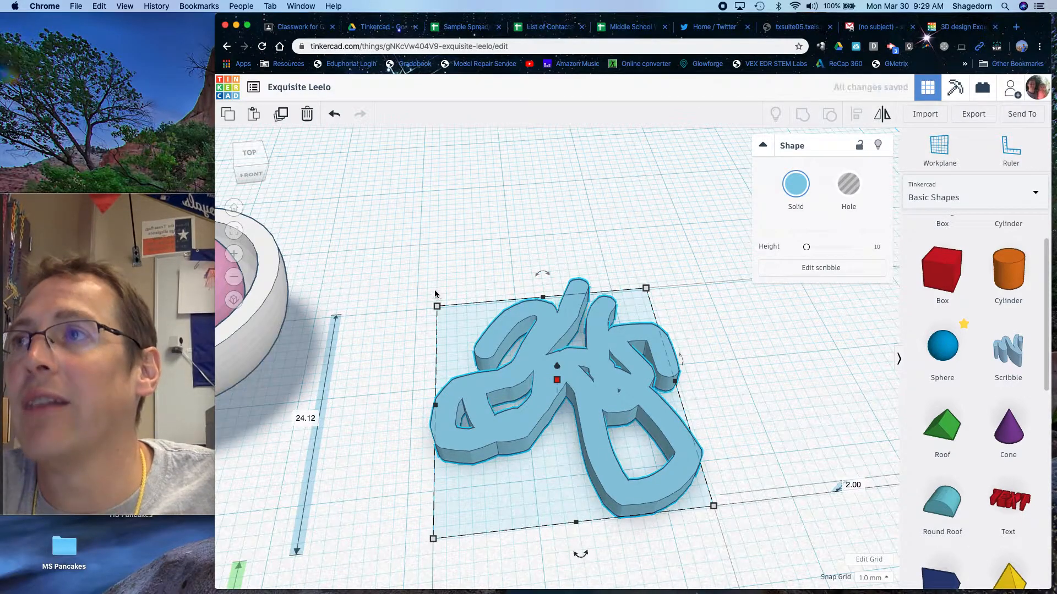
click(795, 184)
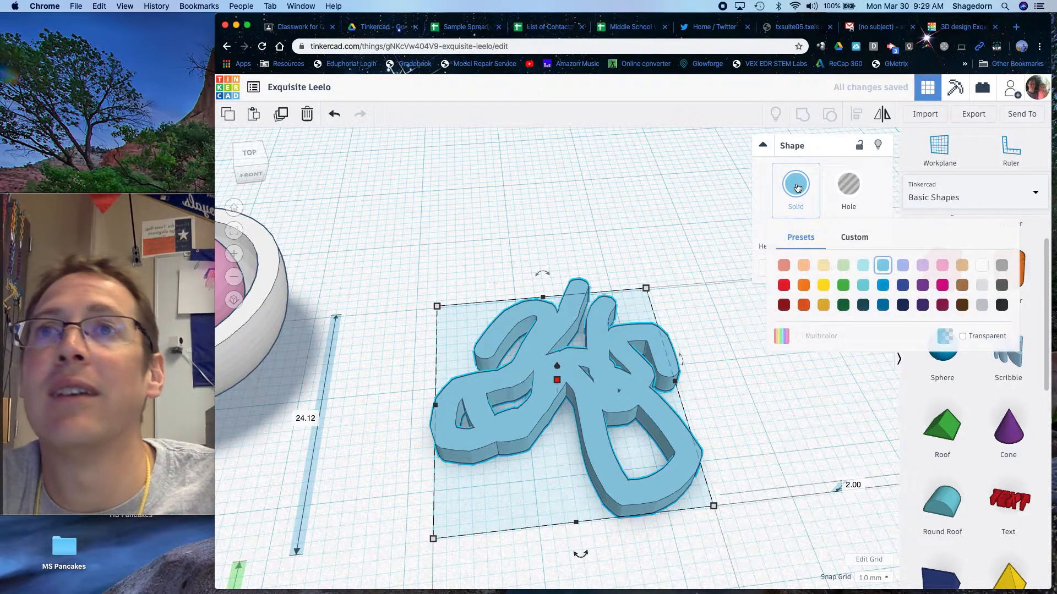
click(822, 266)
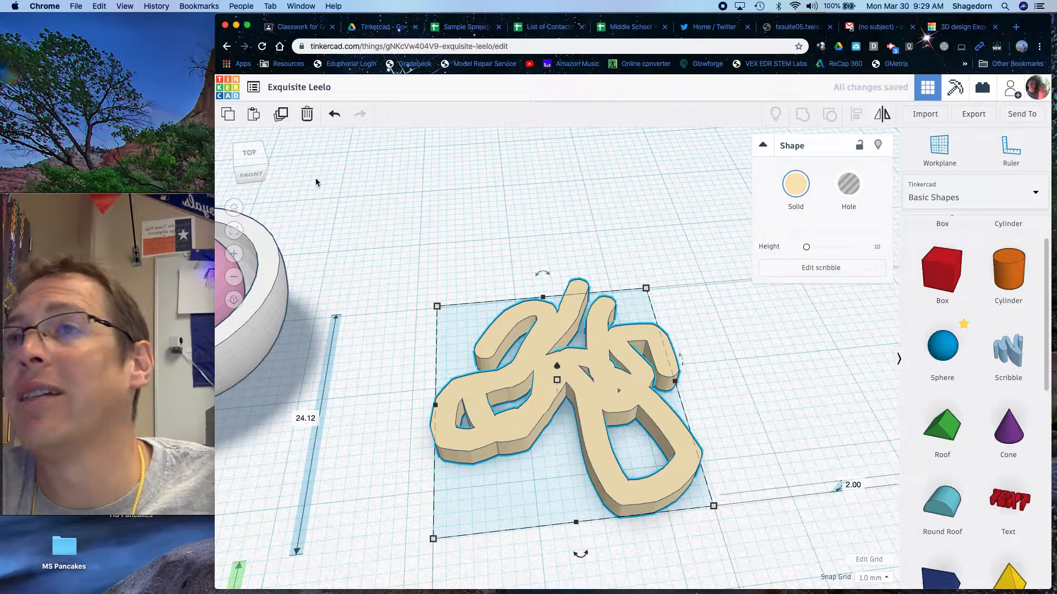
- Delete the scribble shape next to the bowl
scroll(443, 235, up, 2)
scroll(443, 235, down, 5)
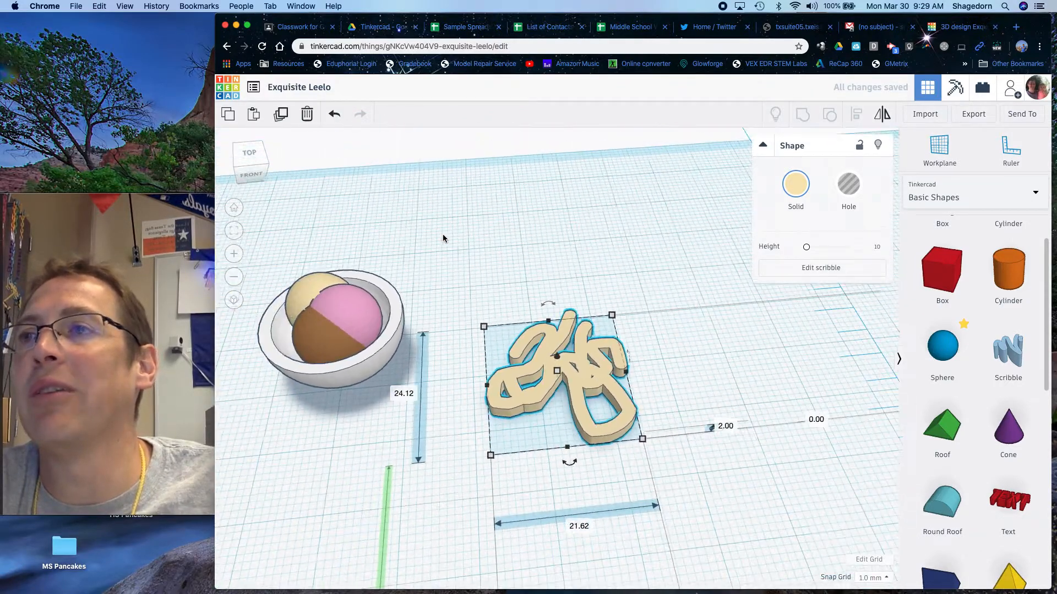
scroll(442, 233, down, 10)
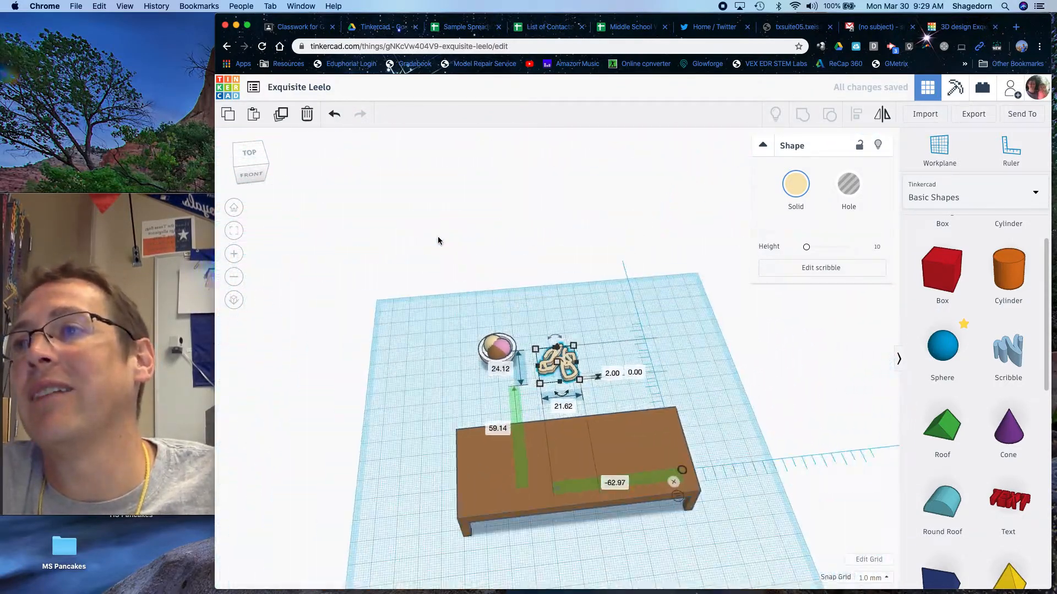
scroll(437, 240, down, 3)
drag(246, 179, 278, 179)
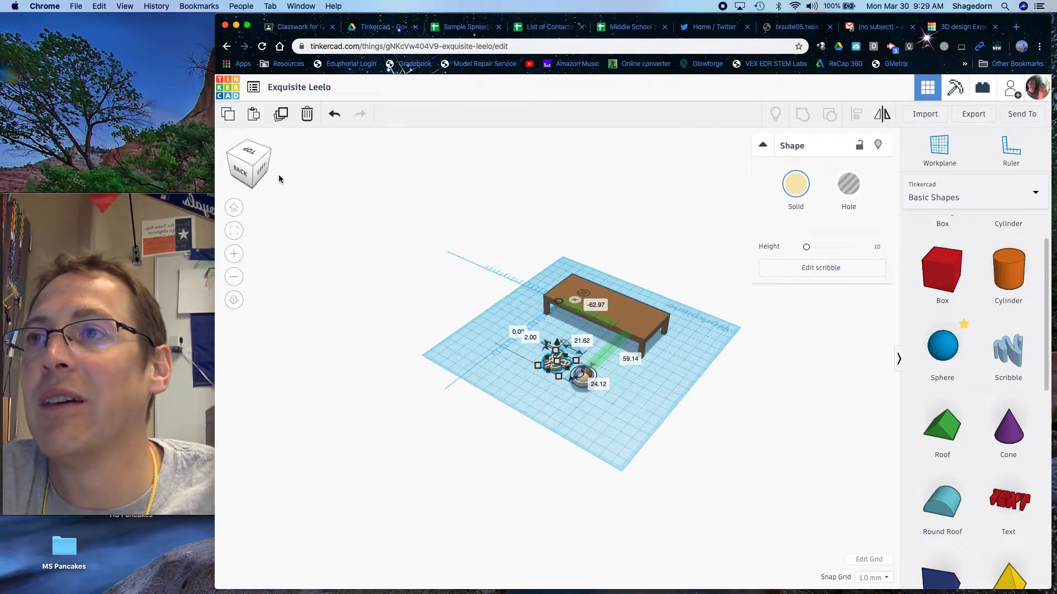
click(498, 352)
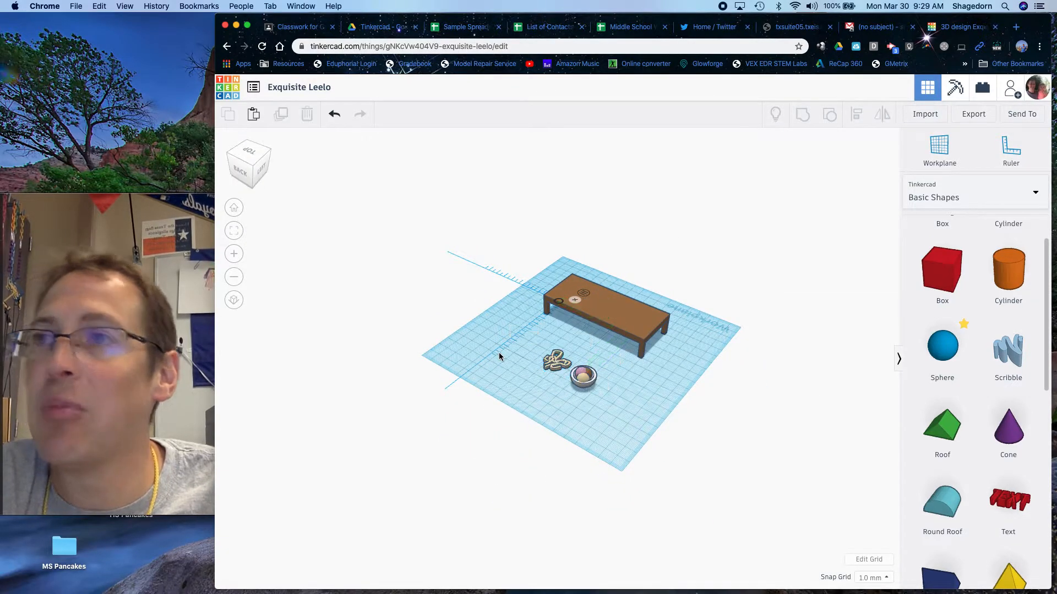
click(560, 365)
key(Delete)
- Try the Multicolor option on the ungrouped bowl and three balls, then turn it off and deselect them
drag(253, 165, 257, 166)
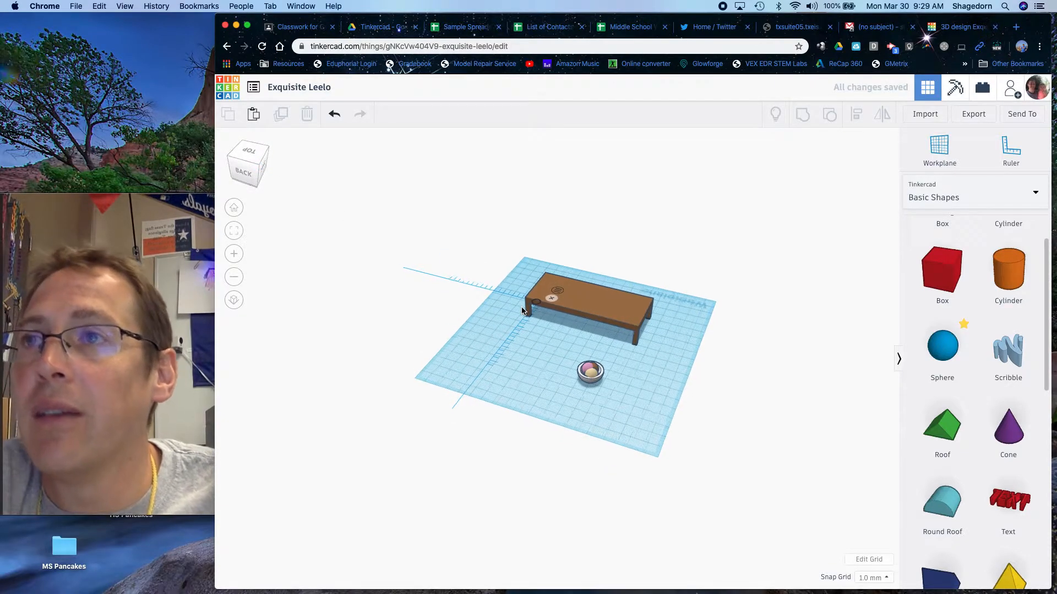
scroll(521, 308, up, 4)
scroll(579, 359, up, 3)
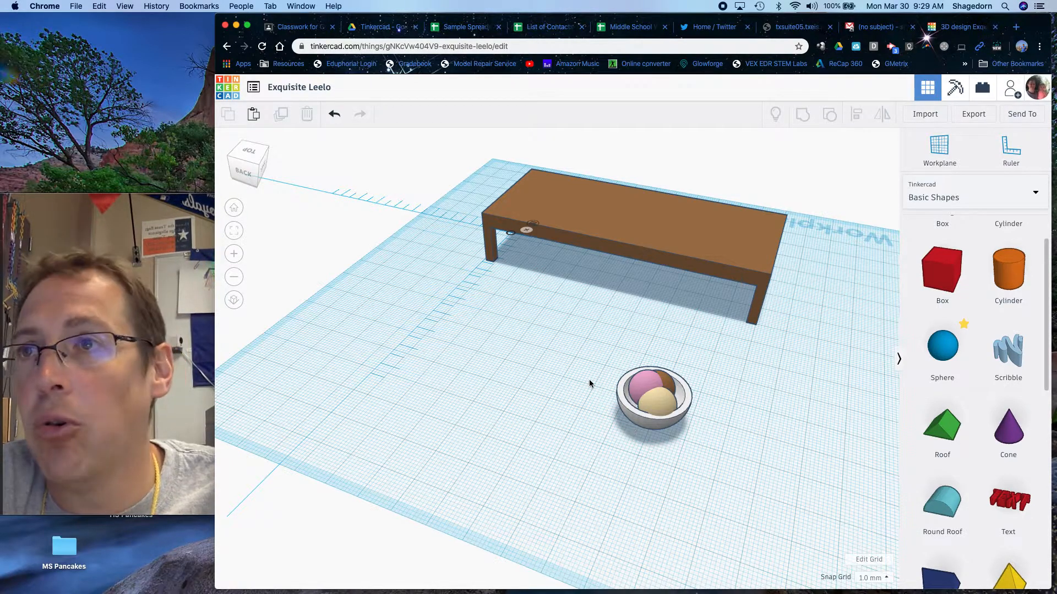
drag(582, 352, 717, 461)
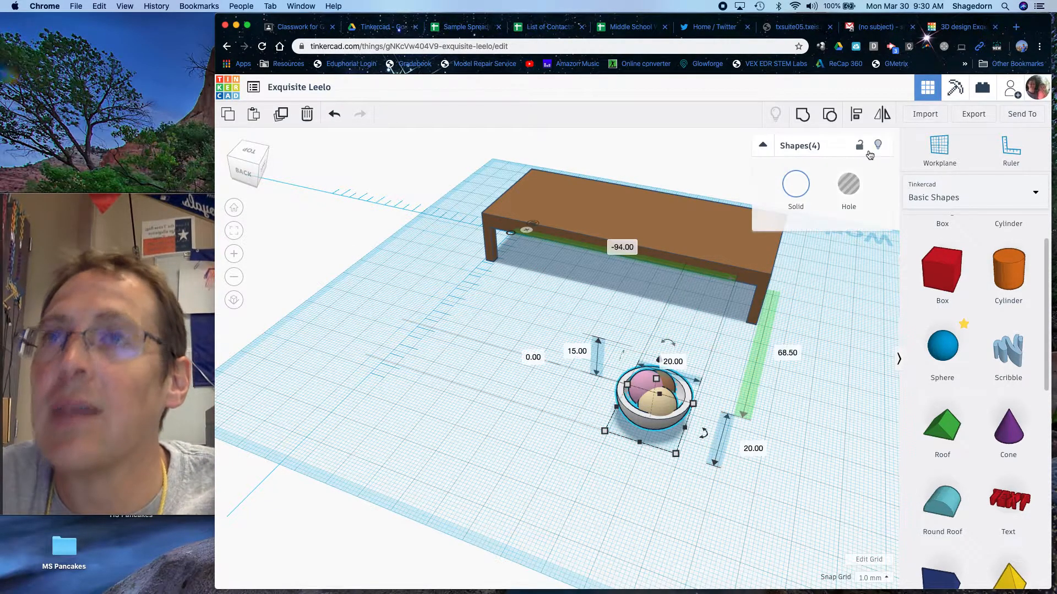
click(794, 197)
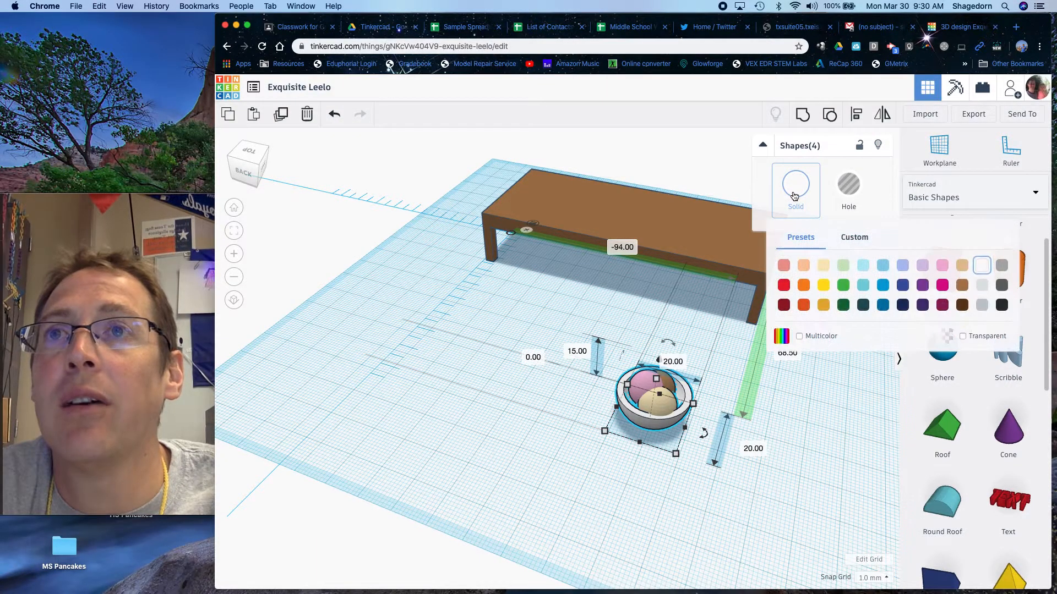
click(800, 336)
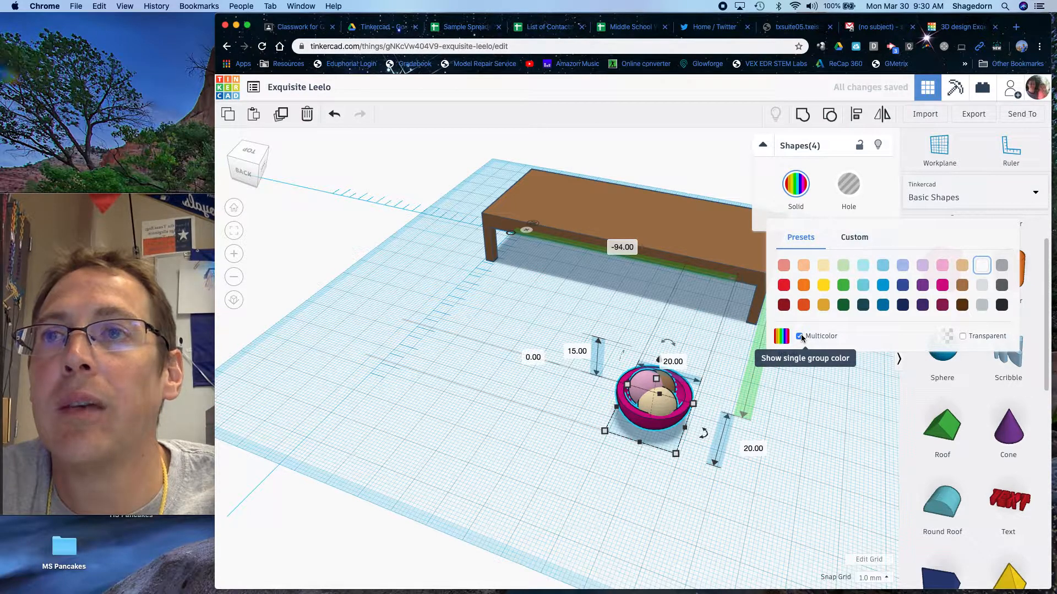
click(799, 337)
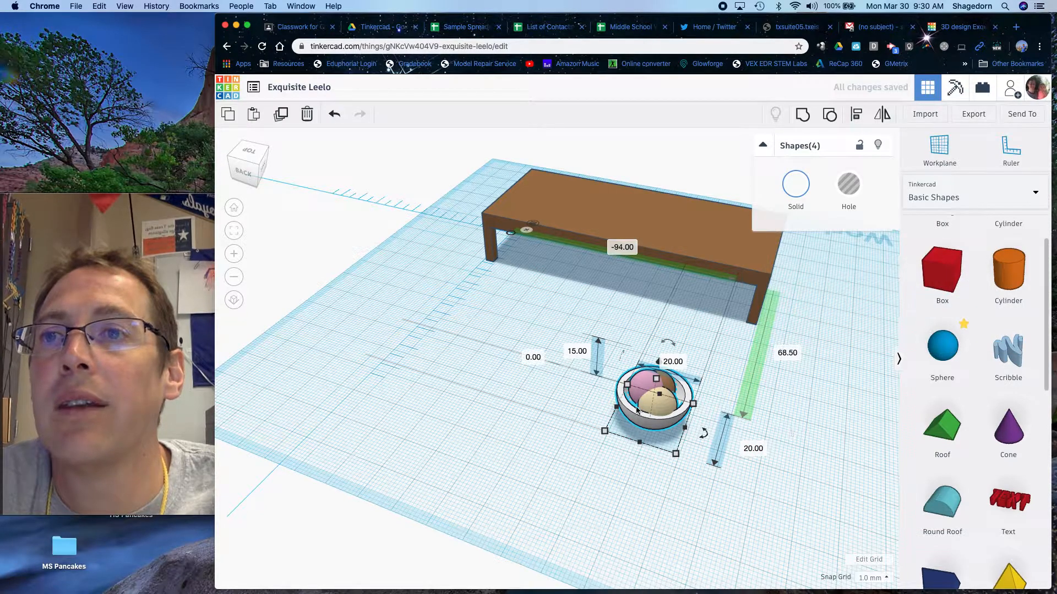
click(538, 309)
- Group the bowl with its three balls and turn on Multicolor to keep their individual colors
drag(575, 354, 735, 424)
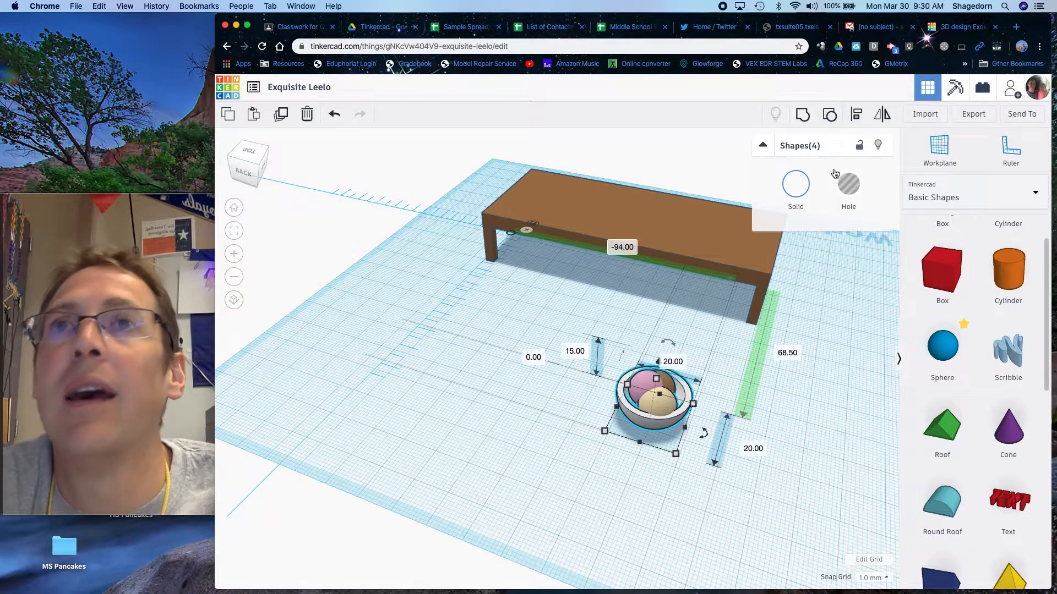
click(804, 115)
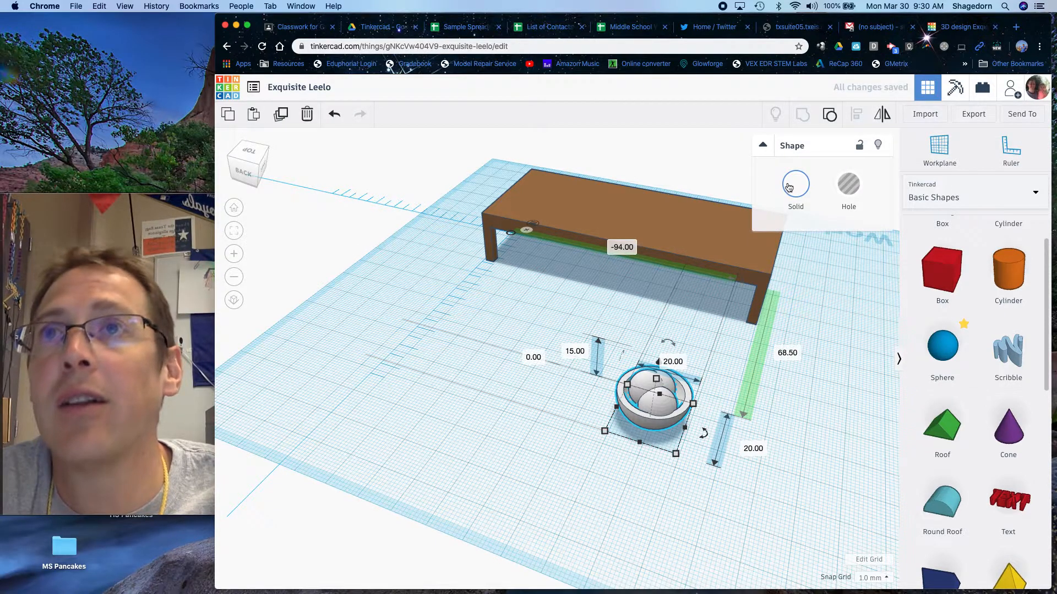
click(796, 185)
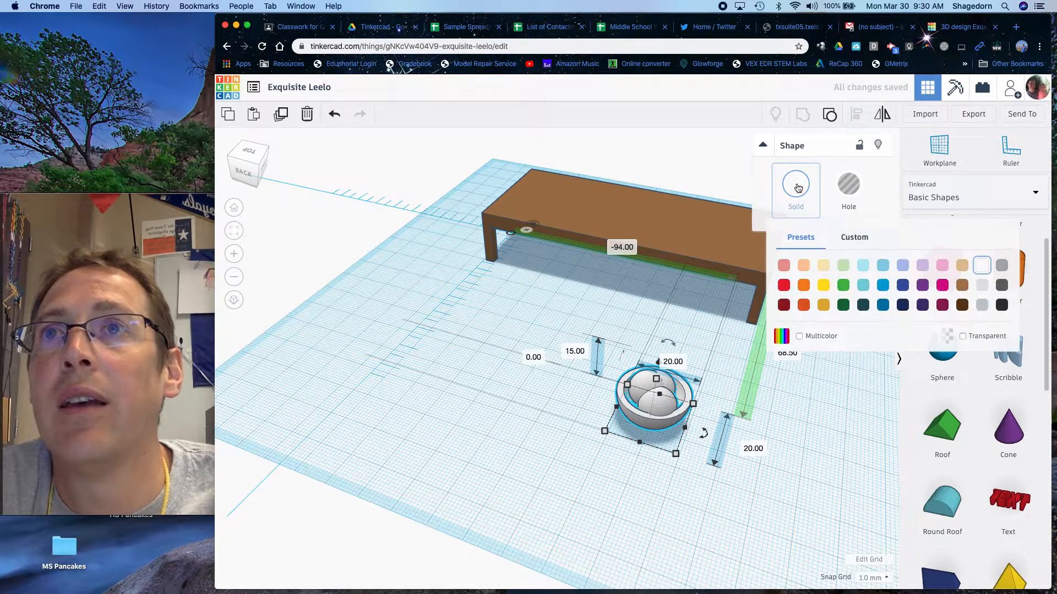
click(799, 336)
click(575, 421)
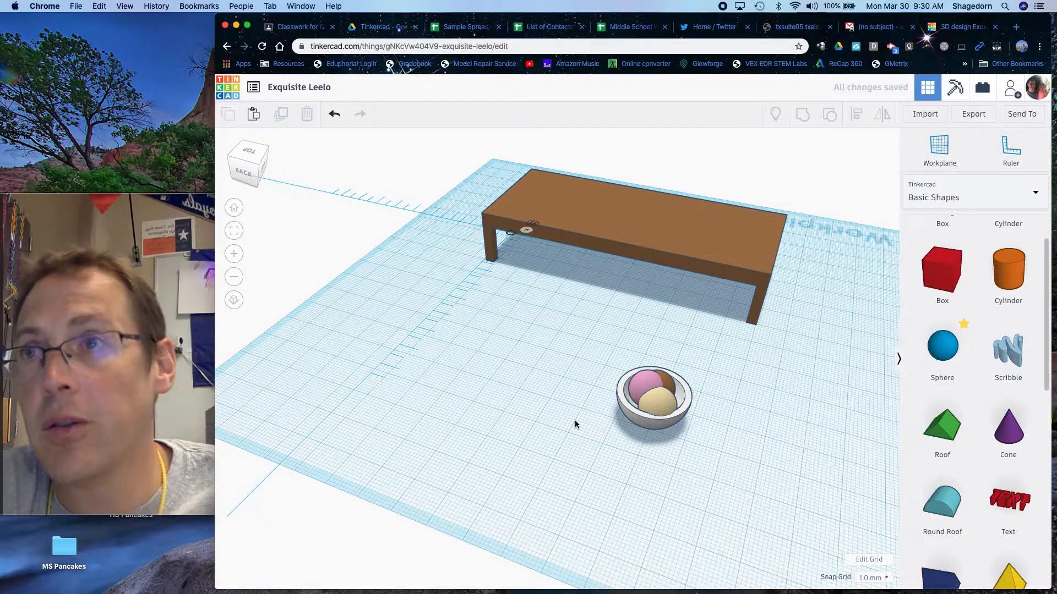
- Move the grouped bowl of balls over the table and lower it onto the tabletop, 19 mm above the workplane
drag(635, 385, 553, 186)
click(231, 173)
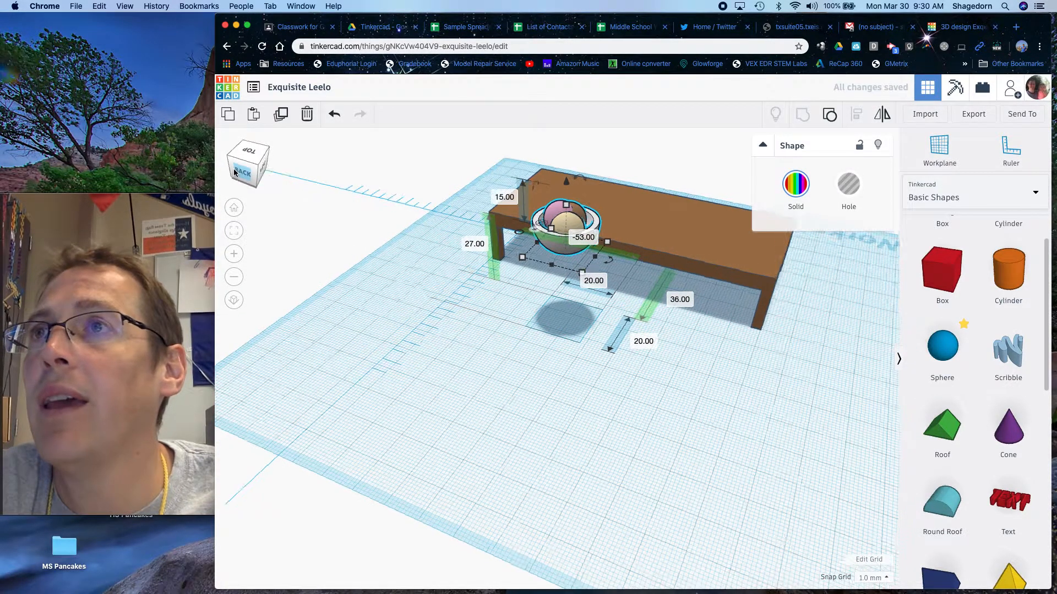
drag(672, 281, 818, 302)
click(256, 177)
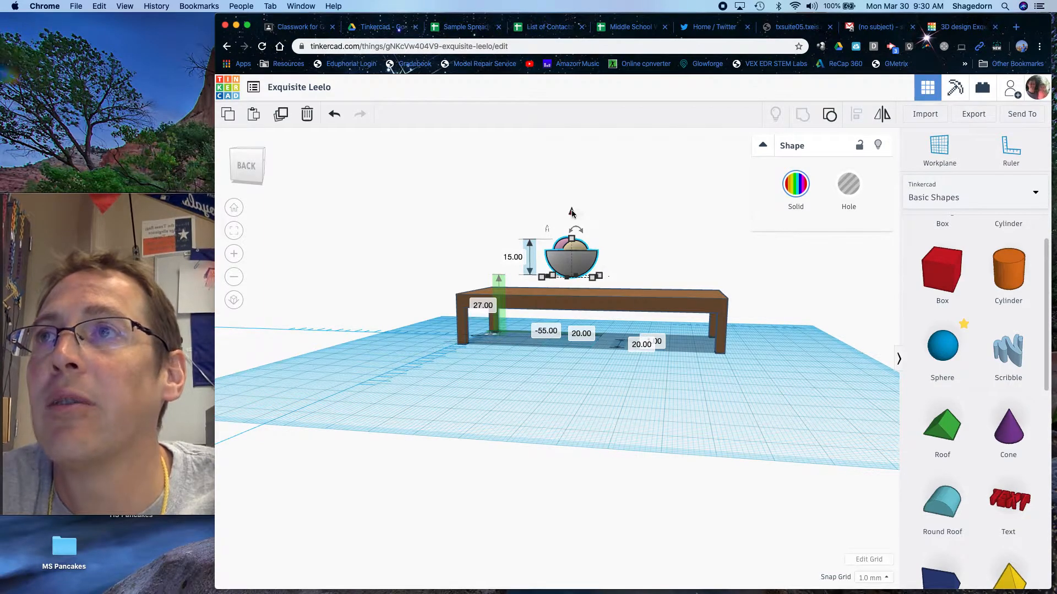
drag(572, 215, 576, 230)
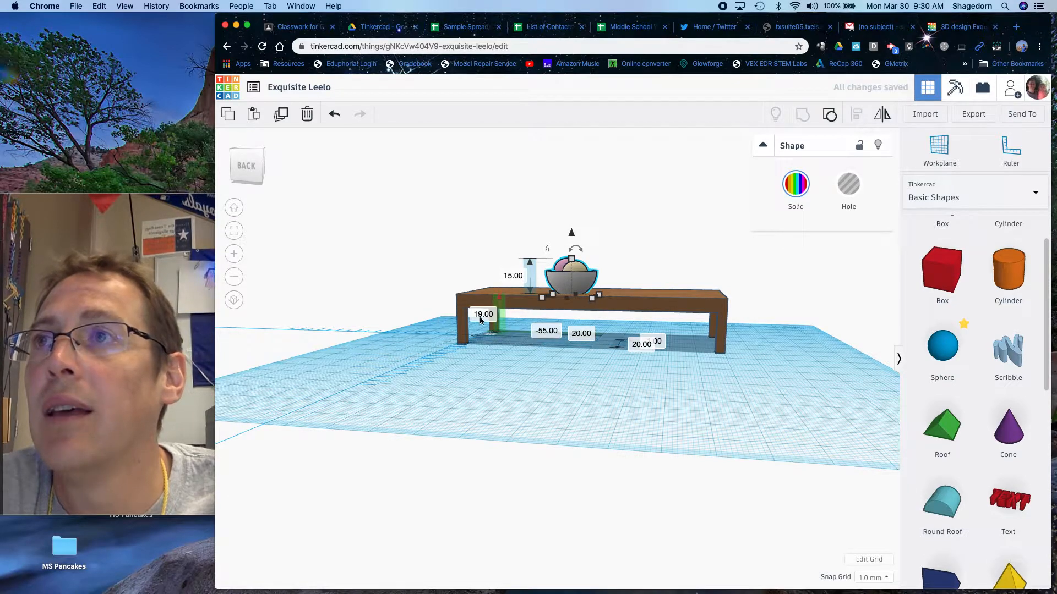
click(471, 357)
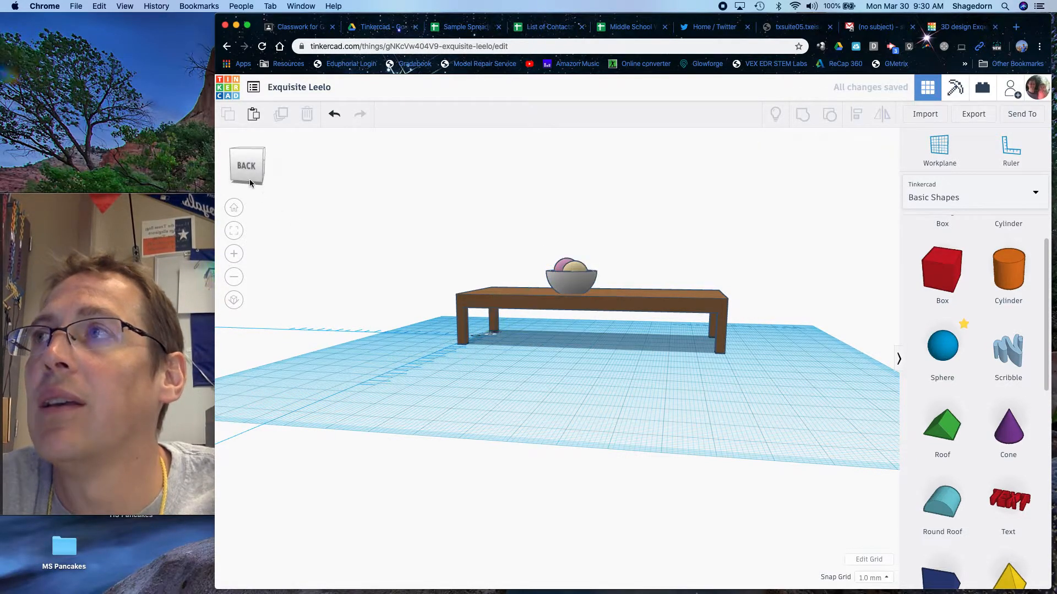
- Inspect the bowl's placement on the table from the left and front sides, both close up and at a distance
drag(249, 177, 224, 177)
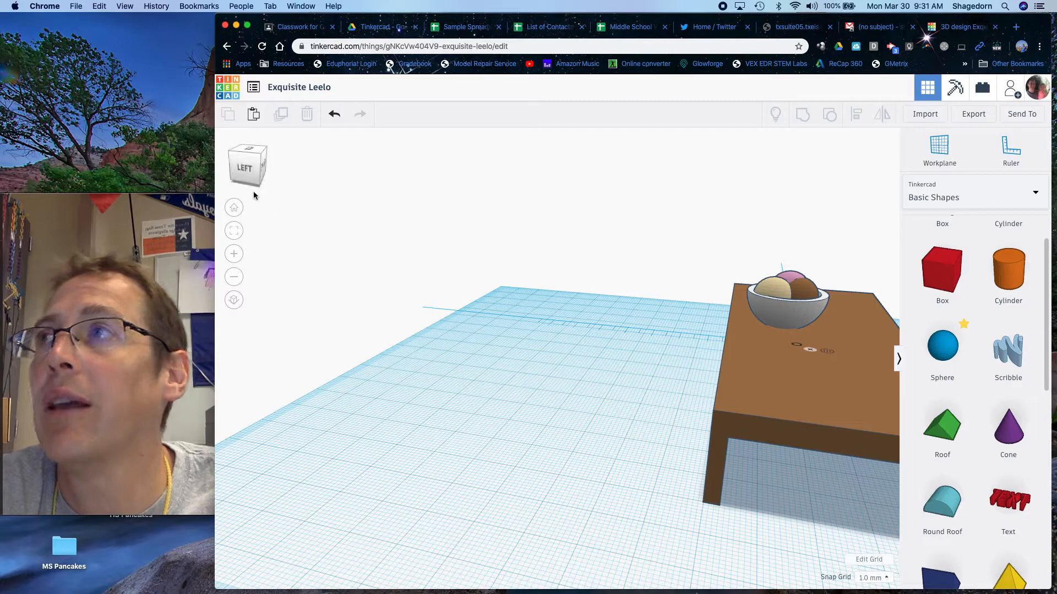
drag(255, 194, 231, 186)
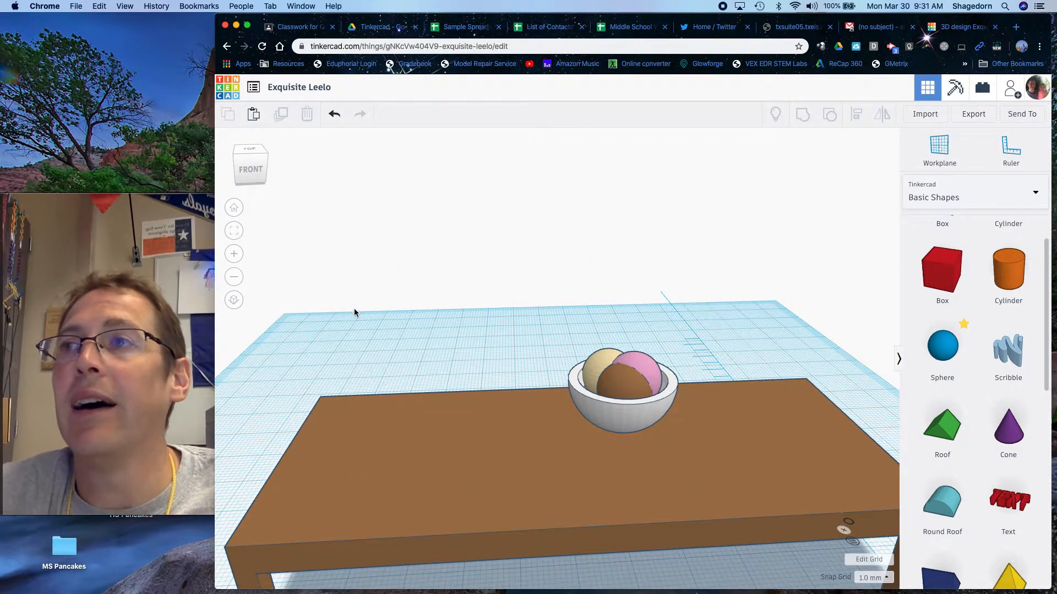
scroll(437, 322, down, 3)
scroll(437, 323, down, 5)
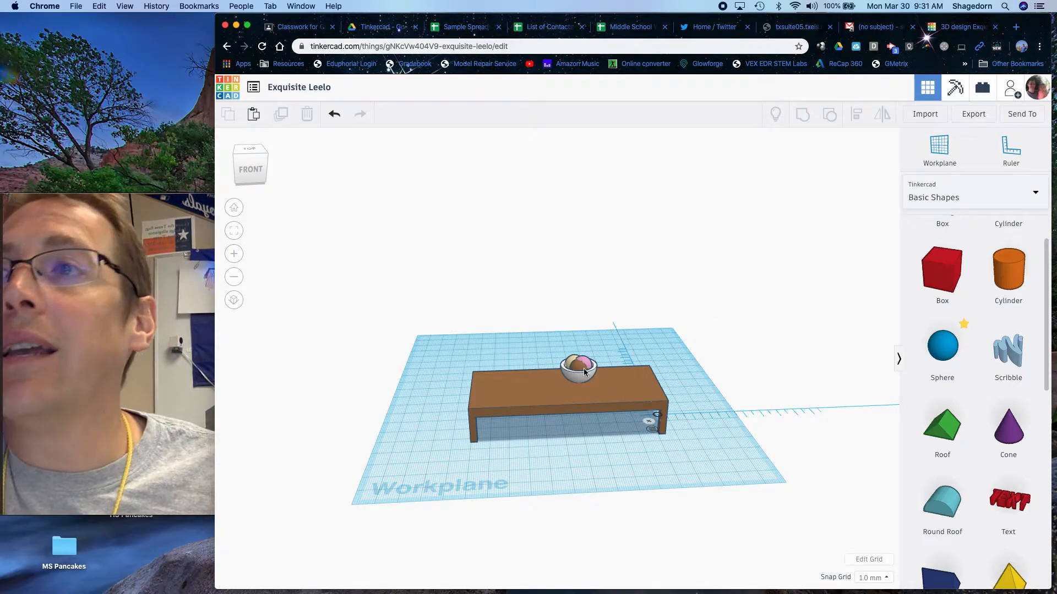
scroll(579, 408, up, 2)
scroll(579, 408, up, 3)
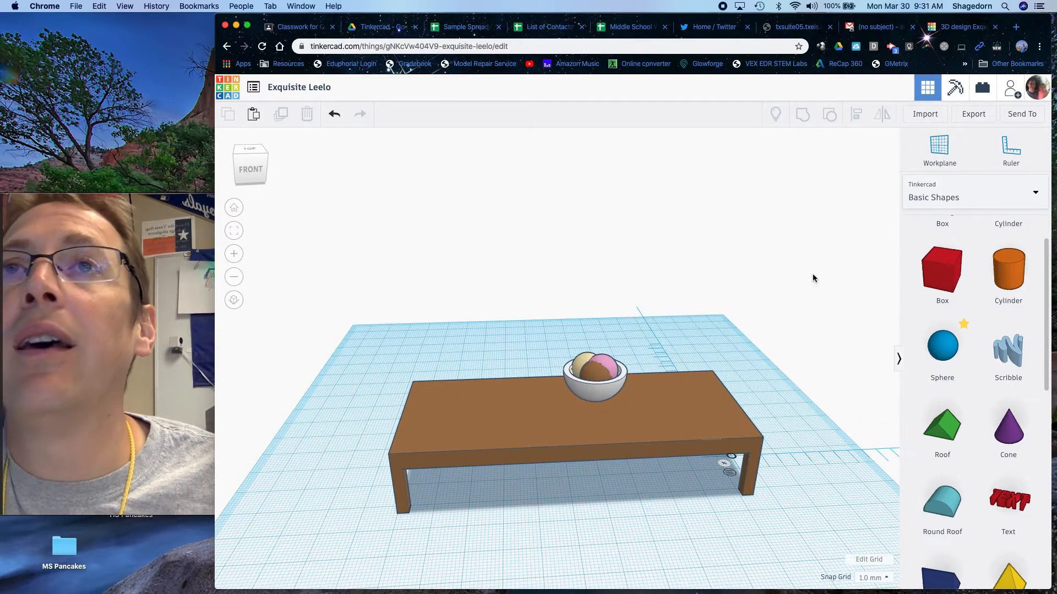
- Review the export formats available for the whole design and close them without downloading
click(970, 116)
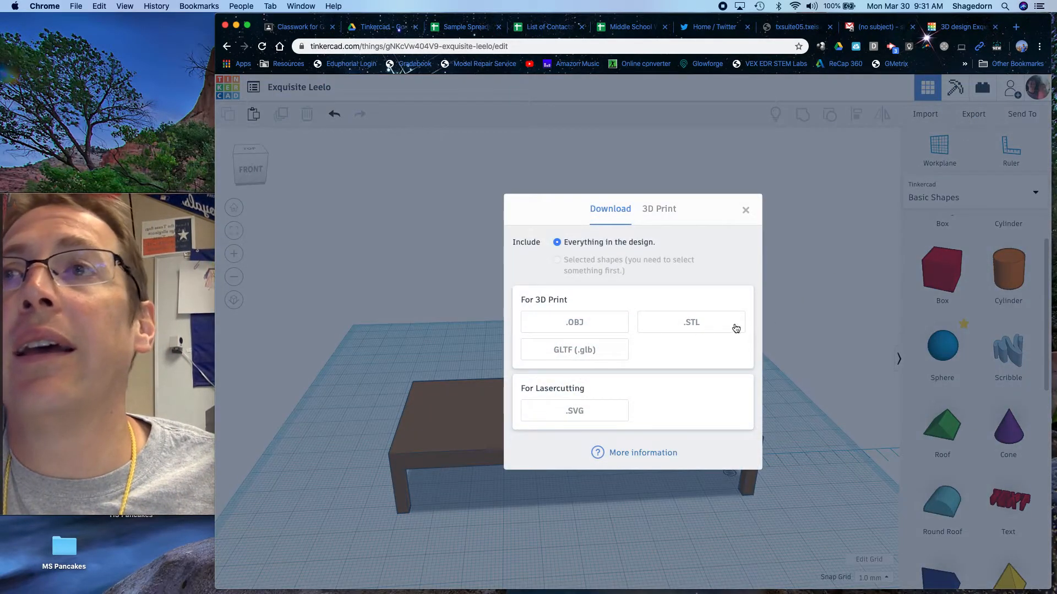
click(746, 210)
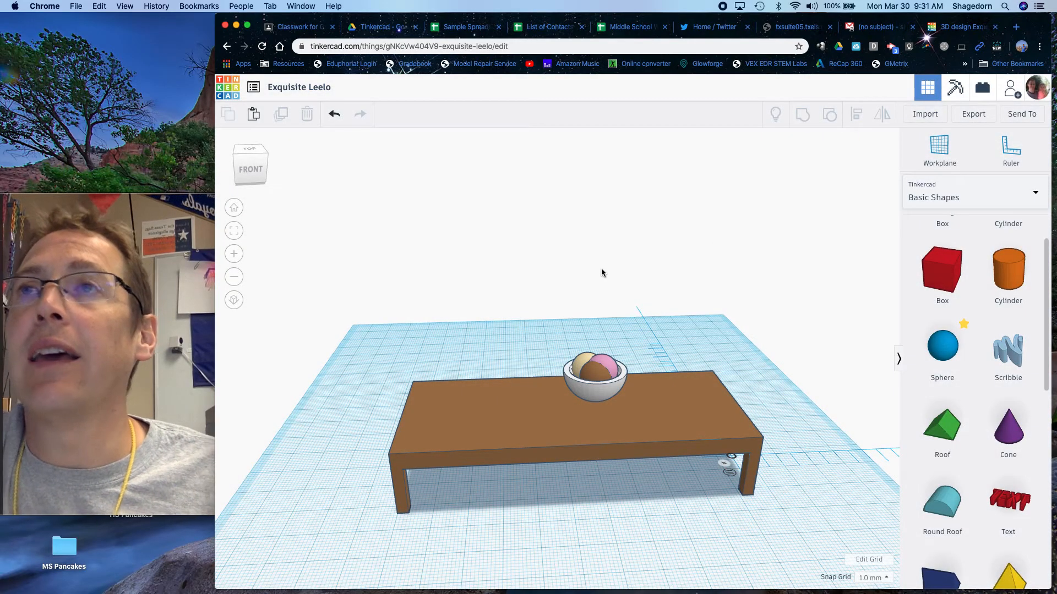